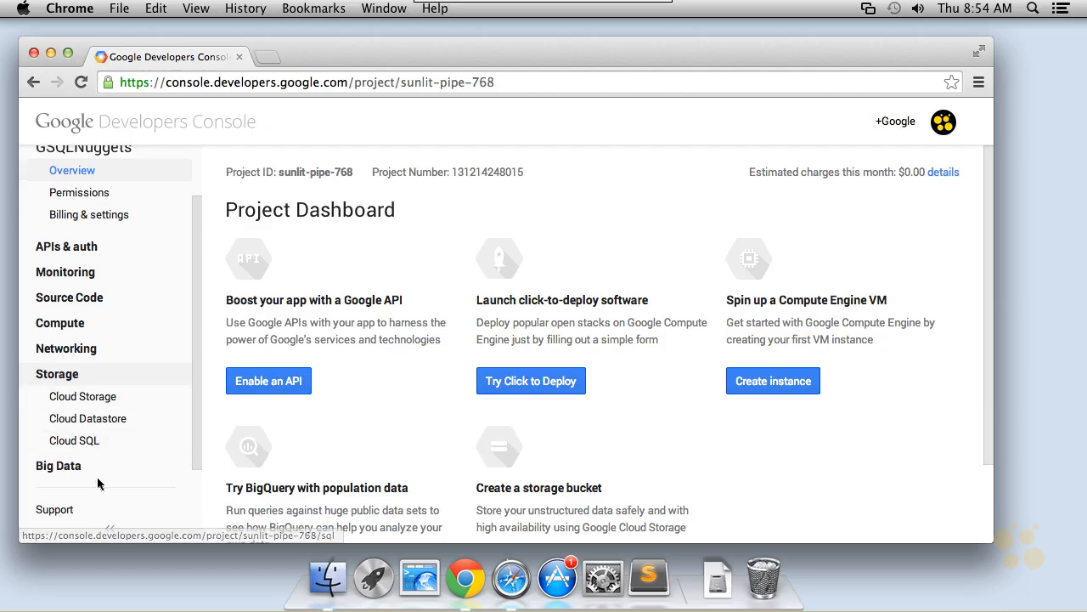
Open the Cloud SQL section and start creating a new instance.
{"action": "left_click", "coordinate": [96, 440]}
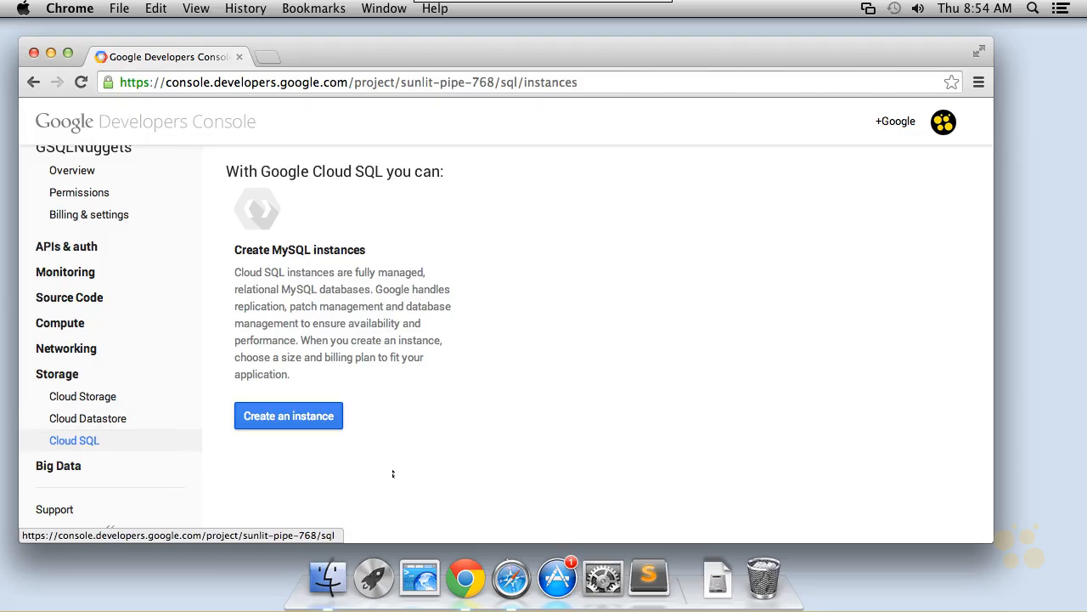
{"action": "left_click", "coordinate": [316, 417]}
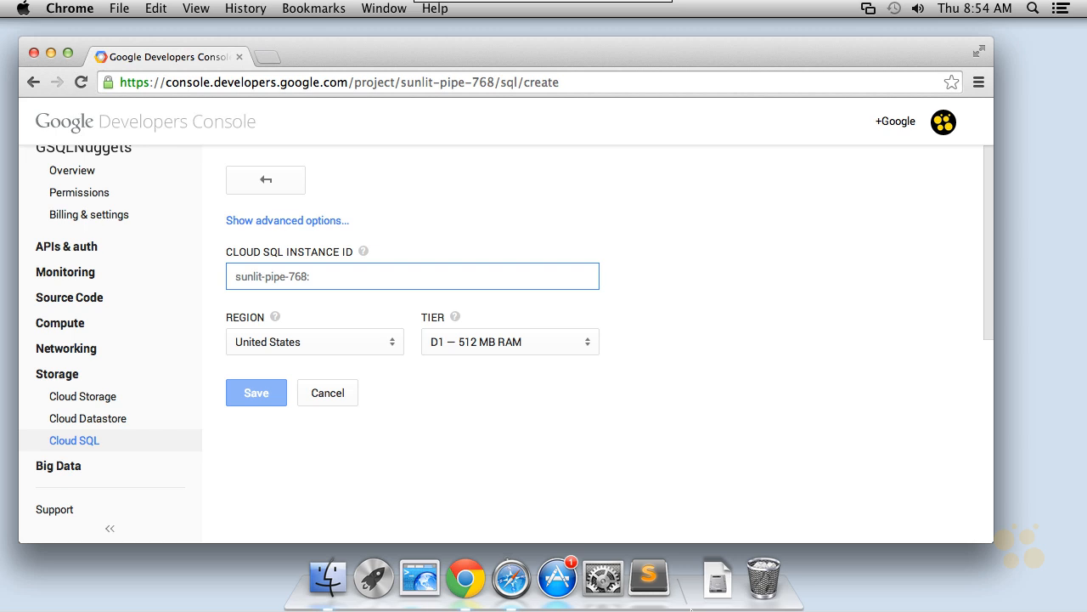
{"action": "left_click_drag", "start_coordinate": [657, 197], "coordinate": [622, 257]}
{"action": "left_click_drag", "start_coordinate": [618, 238], "coordinate": [643, 272]}
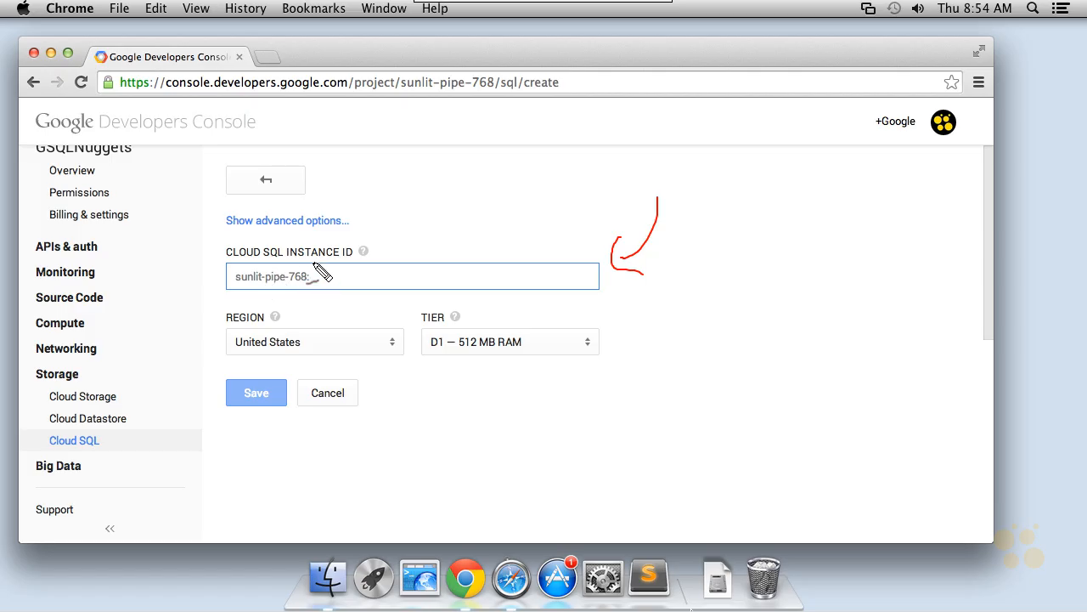
{"action": "mouse_move", "coordinate": [310, 260]}
{"action": "left_mouse_down"}
{"action": "mouse_move", "coordinate": [209, 297]}
{"action": "mouse_move", "coordinate": [323, 272]}
{"action": "left_mouse_up"}
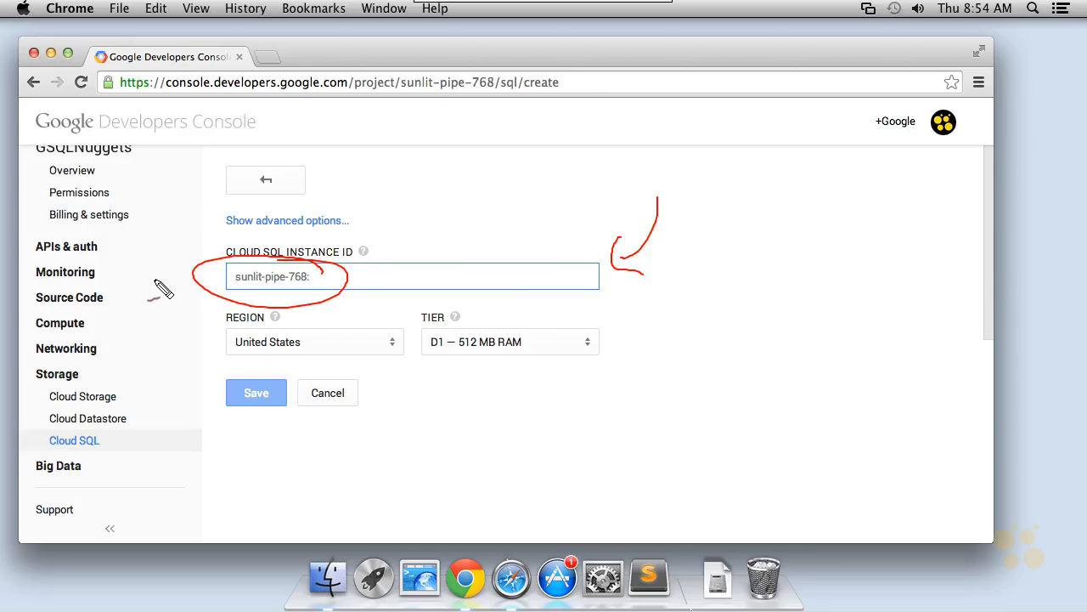
{"action": "key", "text": "Escape"}
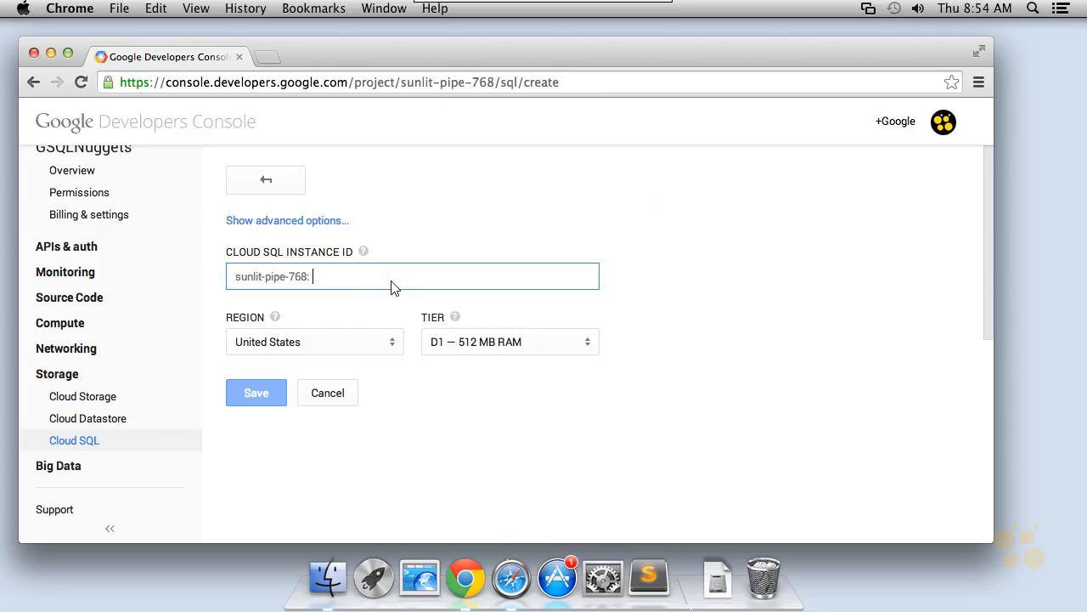
Enter my-instance as the Cloud SQL instance ID.
{"action": "type", "text": "my-instance"}
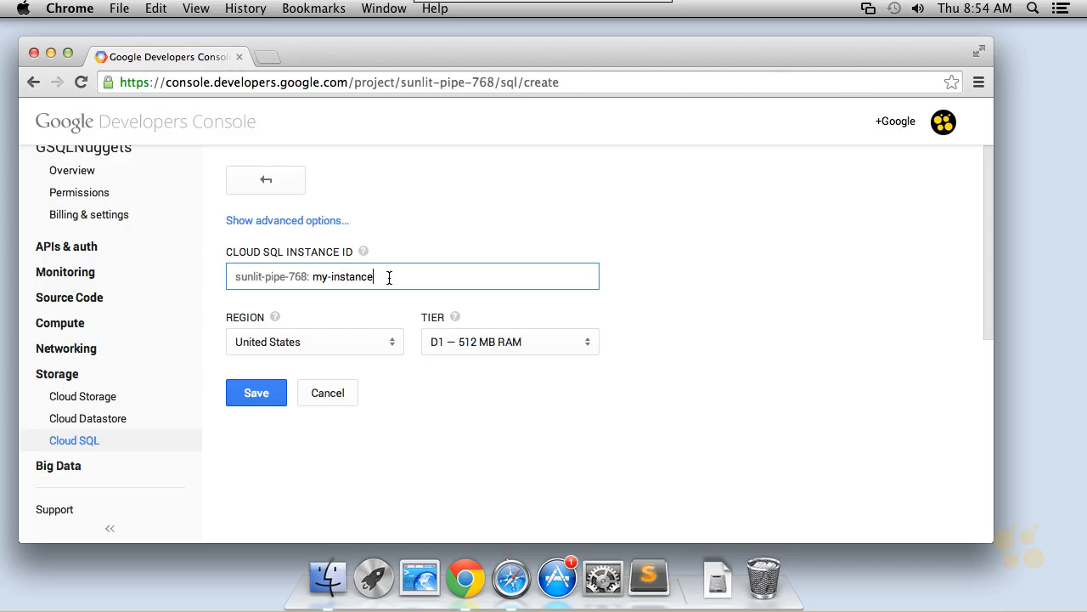
{"action": "type", "text": ":"}
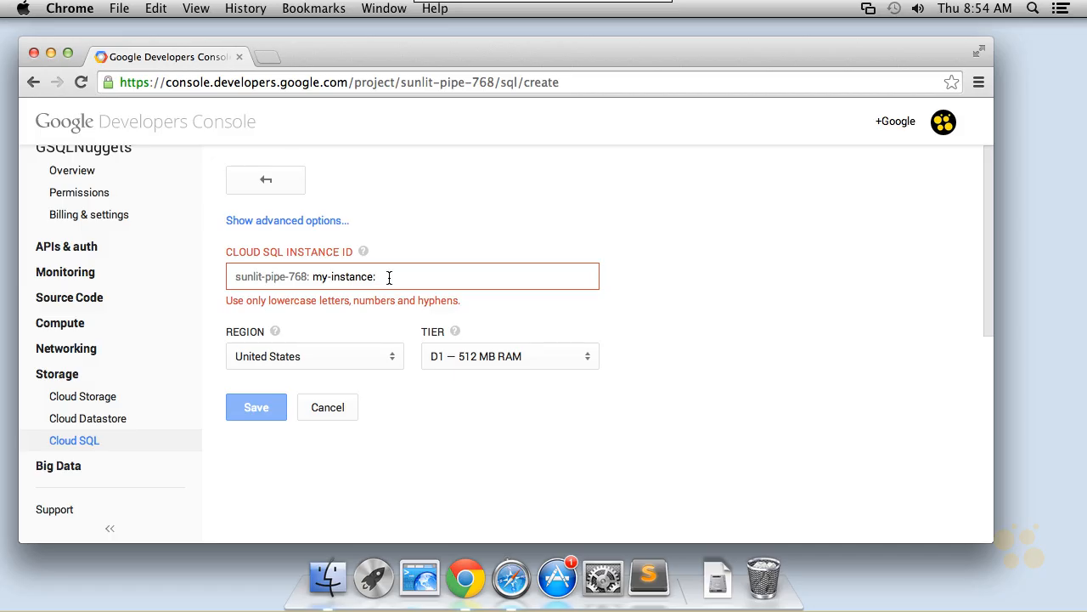
{"action": "key", "text": "BackSpace"}
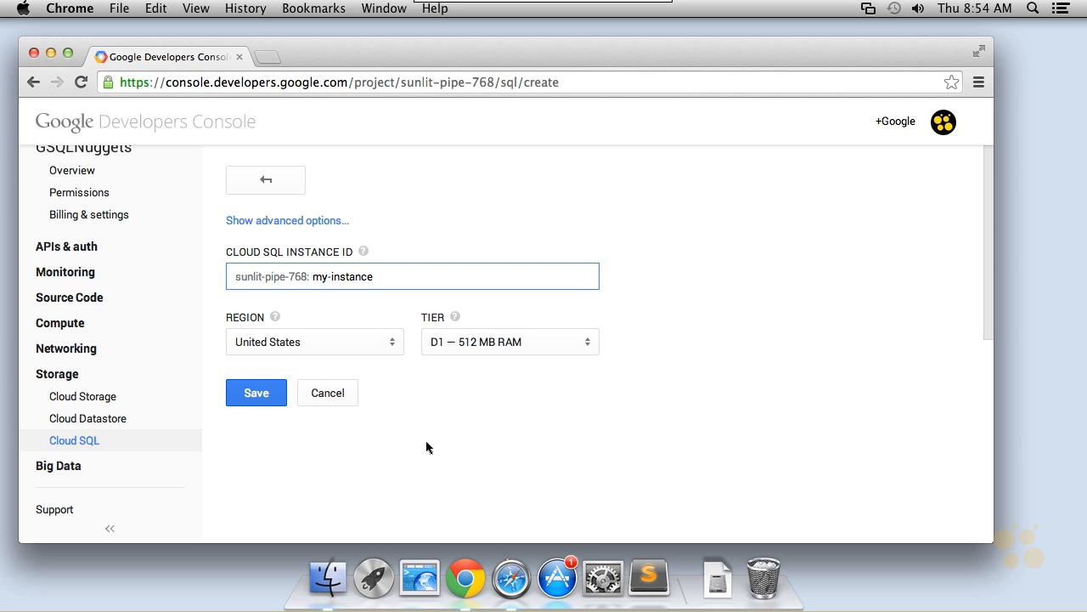
Set the region to United States and the tier to D0 — 128 MB RAM, then save the instance.
{"action": "left_click", "coordinate": [392, 347]}
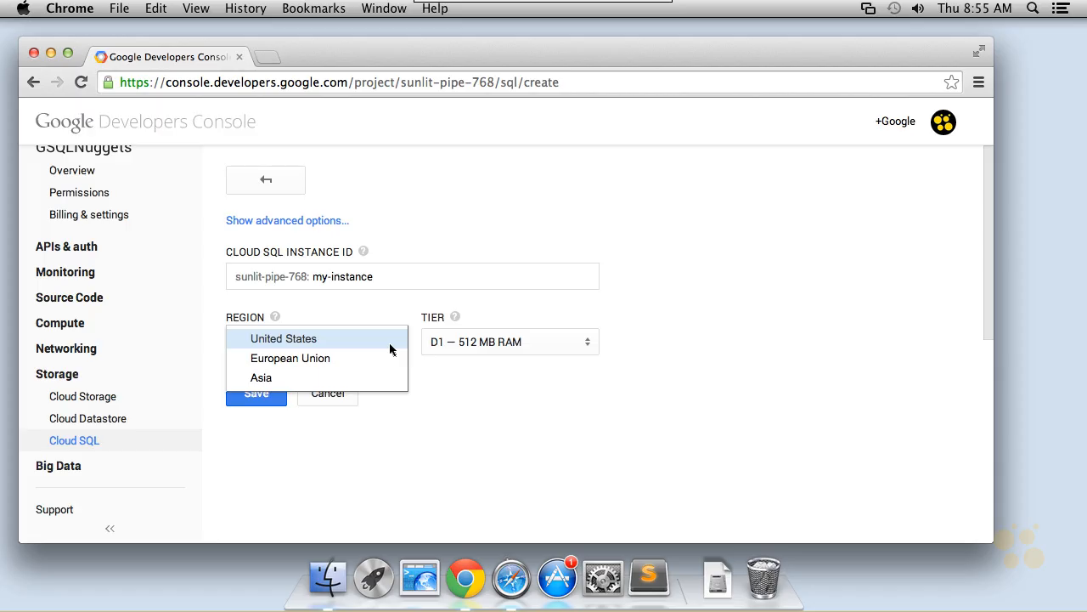
{"action": "left_click", "coordinate": [365, 339]}
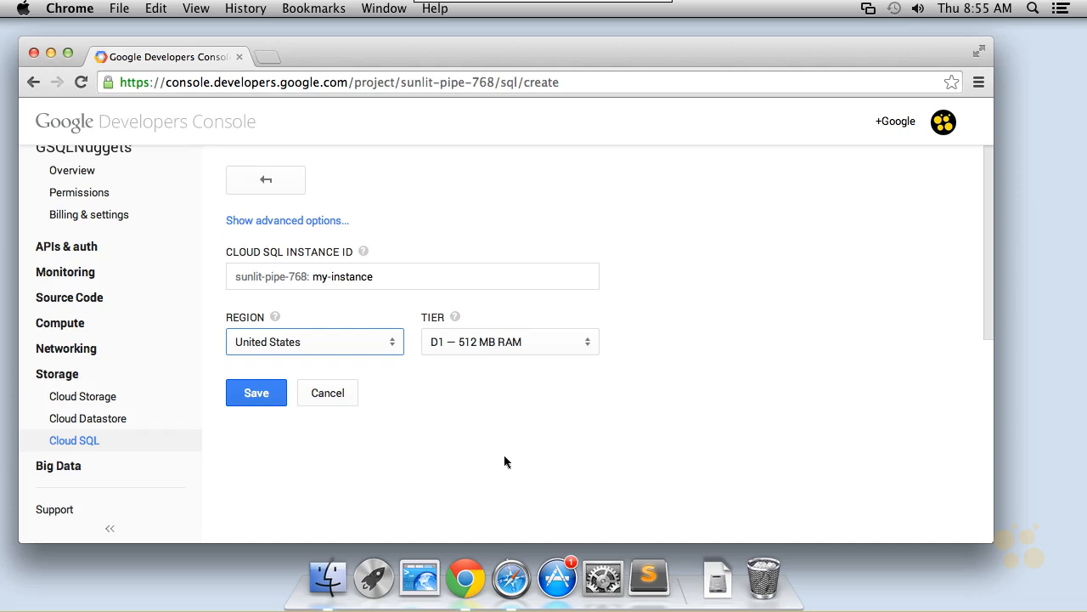
{"action": "left_click", "coordinate": [587, 350]}
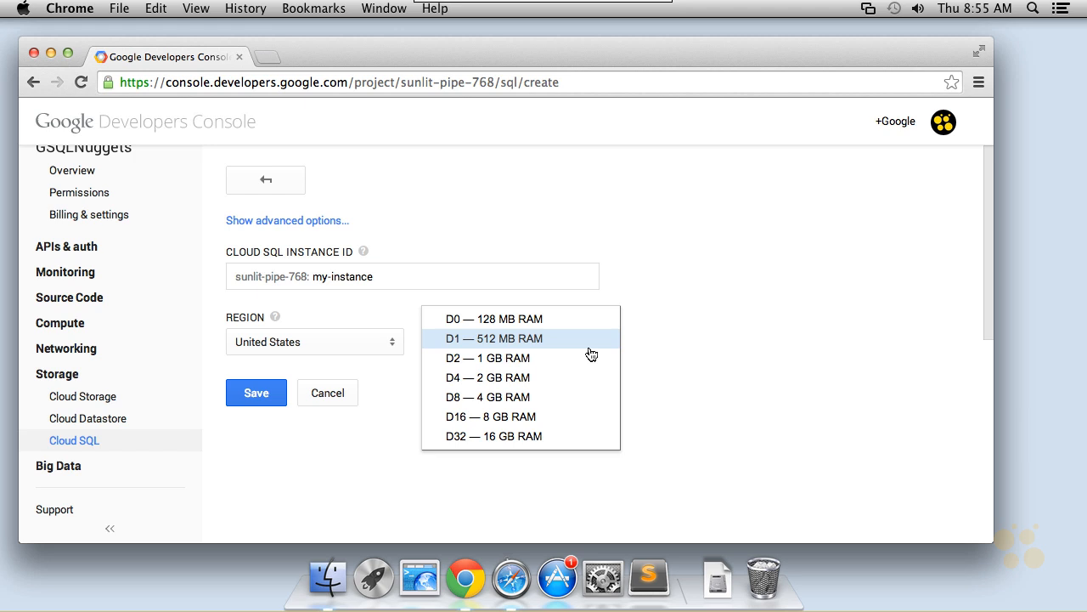
{"action": "left_click", "coordinate": [572, 320]}
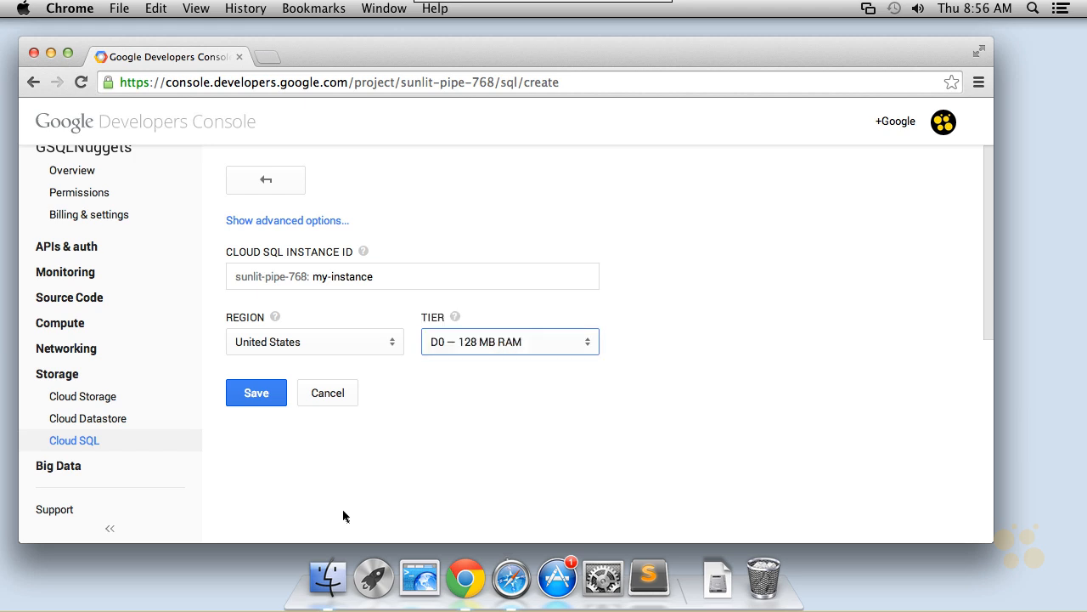
{"action": "left_click", "coordinate": [257, 398]}
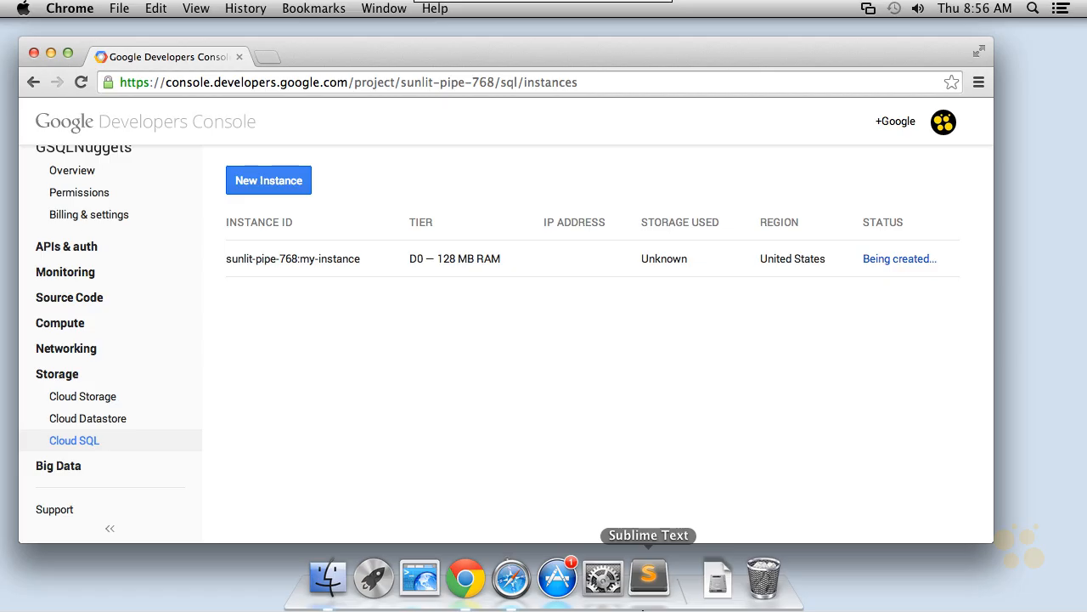
{"action": "left_click_drag", "start_coordinate": [938, 242], "coordinate": [851, 231]}
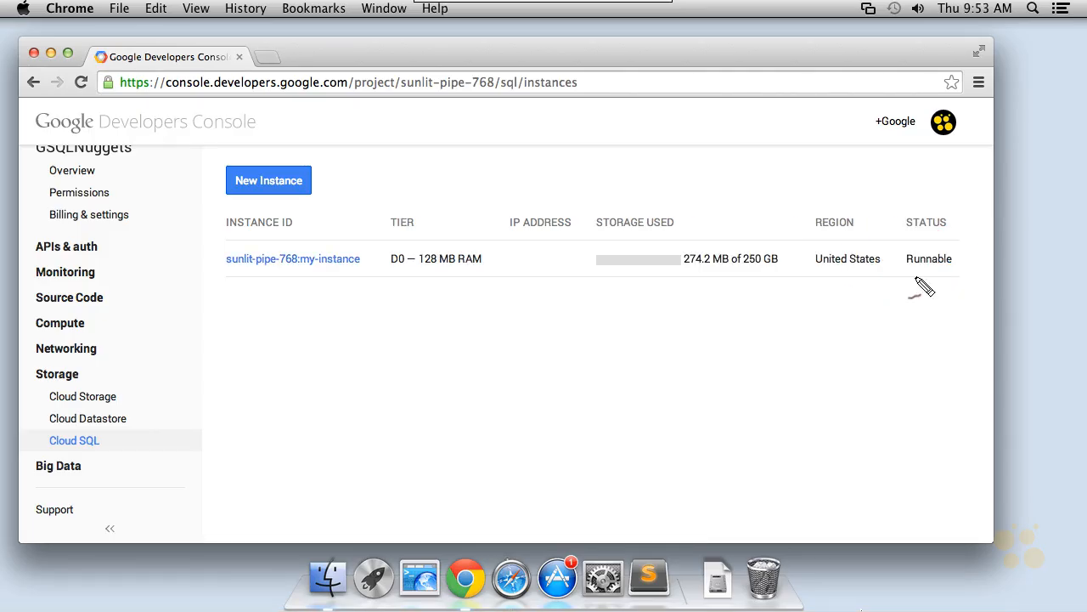
{"action": "mouse_move", "coordinate": [985, 250]}
{"action": "left_mouse_down"}
{"action": "mouse_move", "coordinate": [950, 312]}
{"action": "mouse_move", "coordinate": [799, 229]}
{"action": "left_mouse_up"}
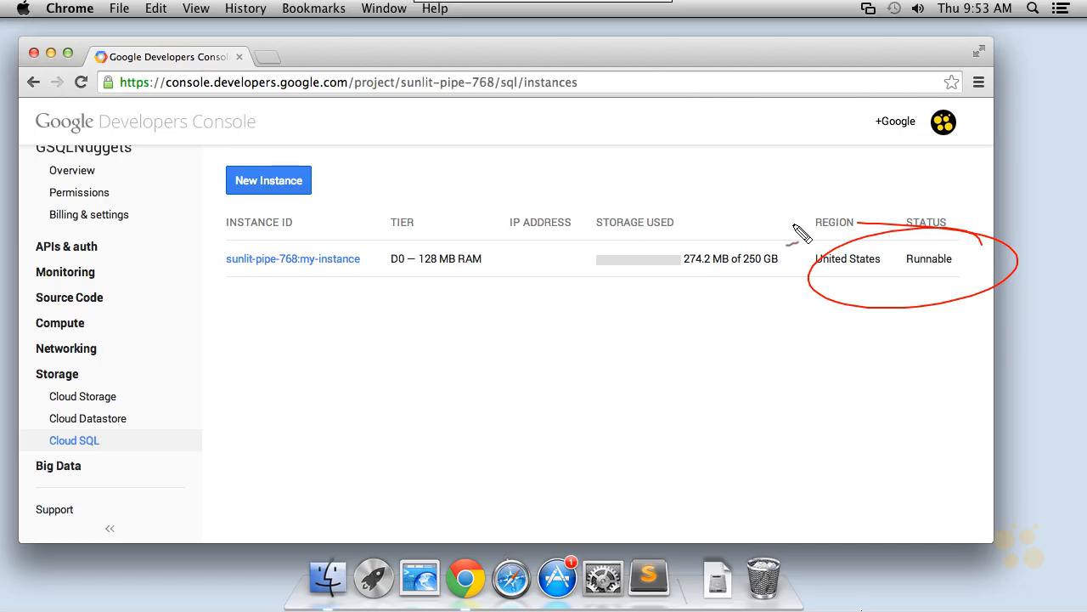
{"action": "key", "text": "Escape"}
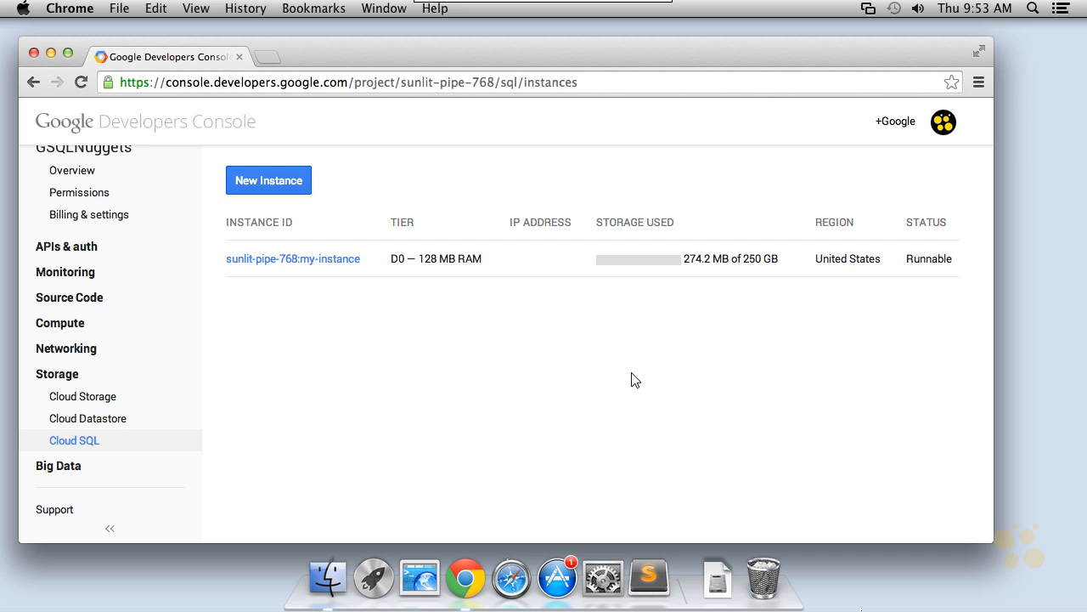
Reopen the Cloud SQL instance list to review the new instance's ID, tier, IP, storage, region and status.
{"action": "left_click", "coordinate": [71, 445]}
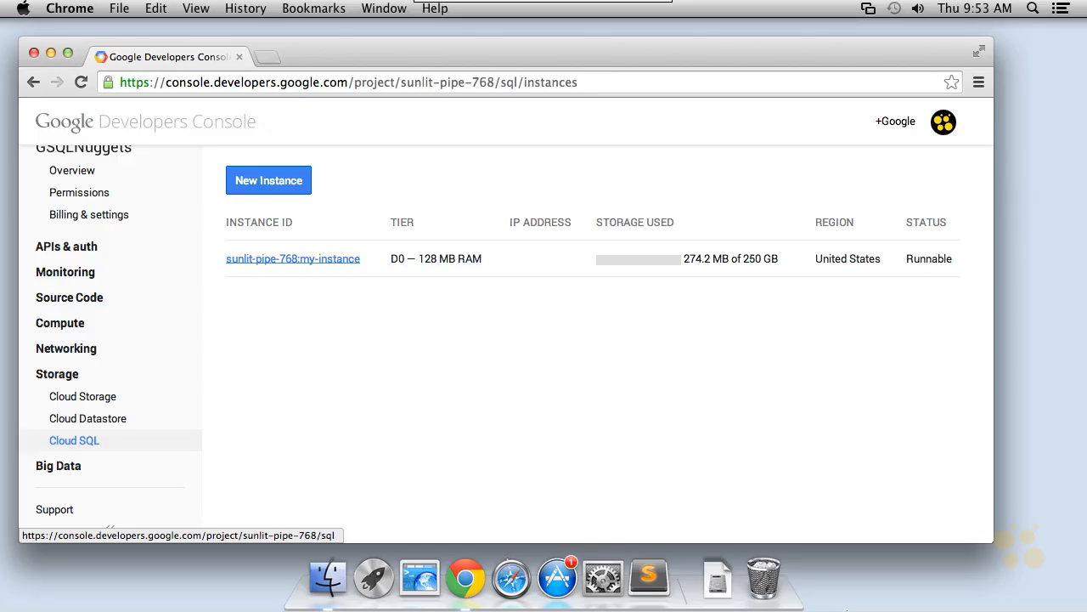
{"action": "mouse_move", "coordinate": [266, 352]}
{"action": "left_mouse_down"}
{"action": "mouse_move", "coordinate": [319, 292]}
{"action": "mouse_move", "coordinate": [319, 336]}
{"action": "mouse_move", "coordinate": [387, 334]}
{"action": "left_mouse_up"}
{"action": "mouse_move", "coordinate": [417, 301]}
{"action": "left_mouse_down"}
{"action": "mouse_move", "coordinate": [425, 338]}
{"action": "mouse_move", "coordinate": [516, 297]}
{"action": "mouse_move", "coordinate": [555, 302]}
{"action": "left_mouse_up"}
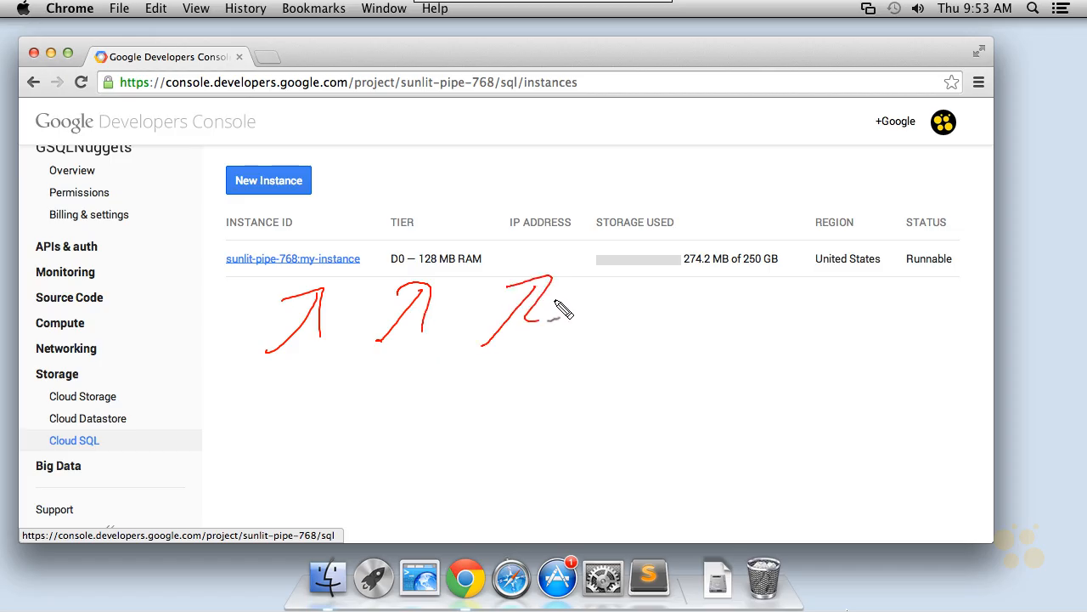
{"action": "mouse_move", "coordinate": [602, 340]}
{"action": "left_mouse_down"}
{"action": "mouse_move", "coordinate": [650, 284]}
{"action": "mouse_move", "coordinate": [659, 316]}
{"action": "left_mouse_up"}
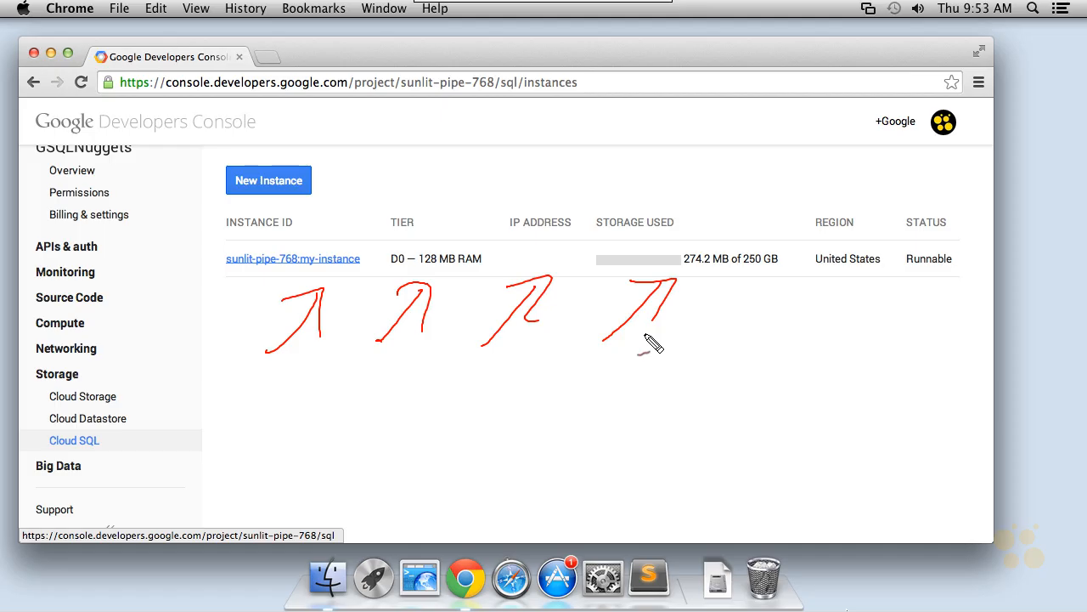
{"action": "left_click_drag", "start_coordinate": [777, 342], "coordinate": [837, 274]}
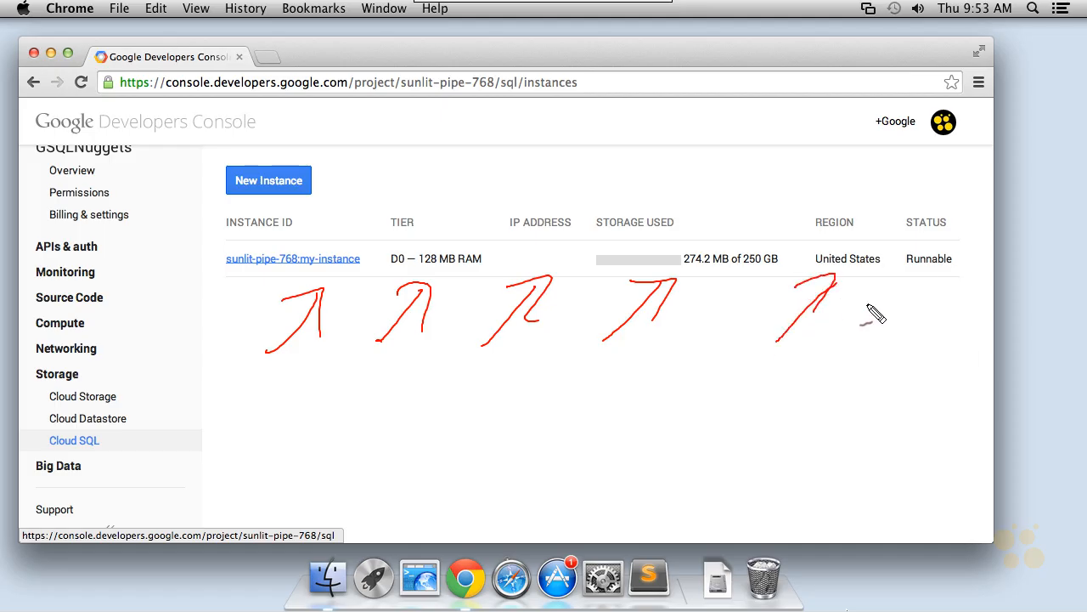
{"action": "mouse_move", "coordinate": [862, 350]}
{"action": "left_mouse_down"}
{"action": "mouse_move", "coordinate": [902, 302]}
{"action": "mouse_move", "coordinate": [914, 316]}
{"action": "left_mouse_up"}
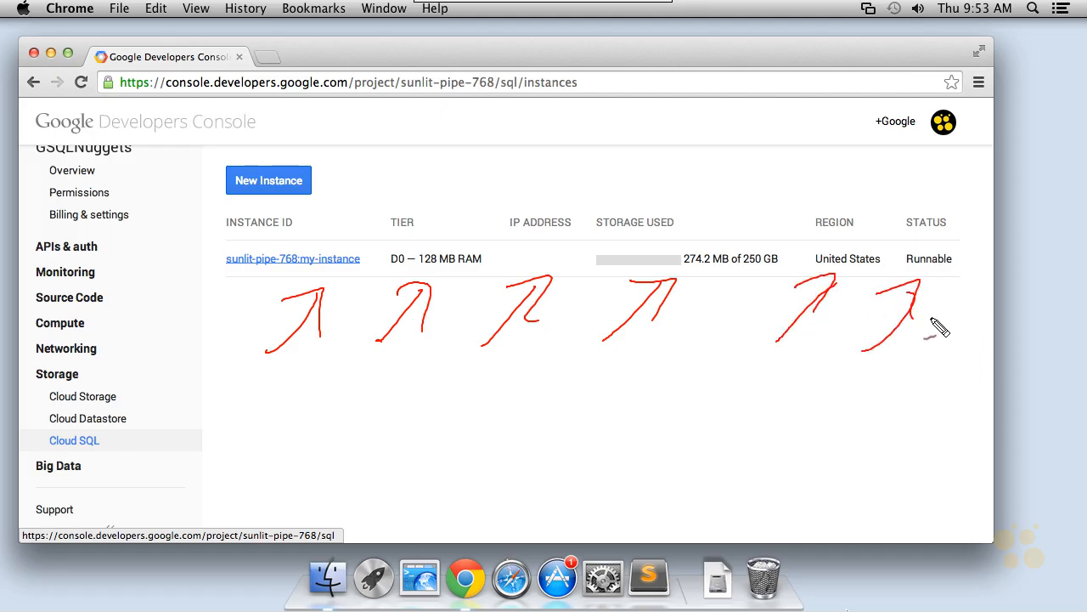
{"action": "key", "text": "Escape"}
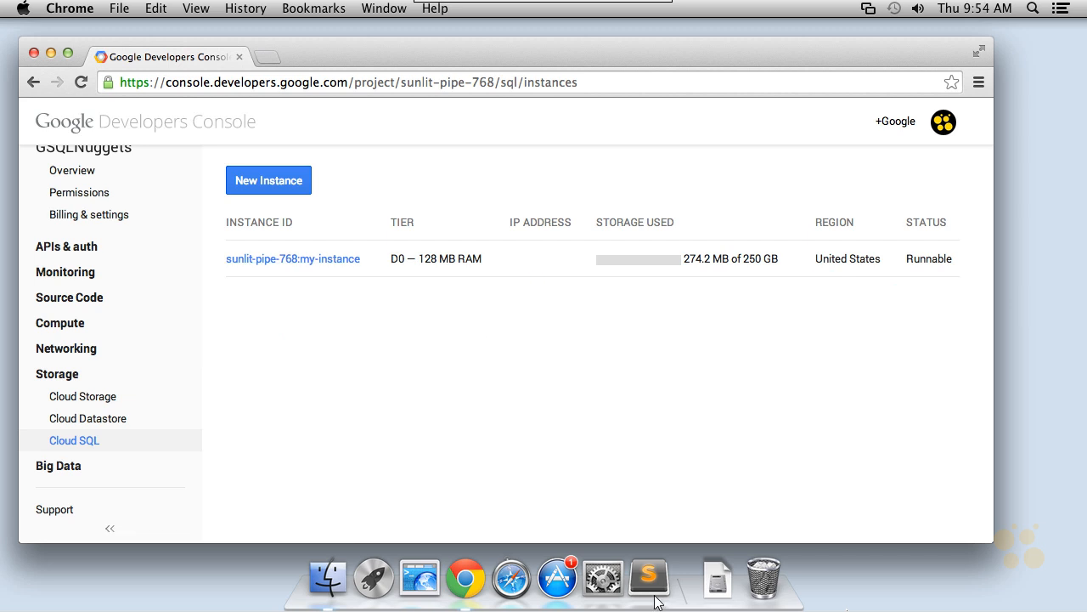
Open the my-instance overview page to review its management actions.
{"action": "left_click", "coordinate": [285, 258]}
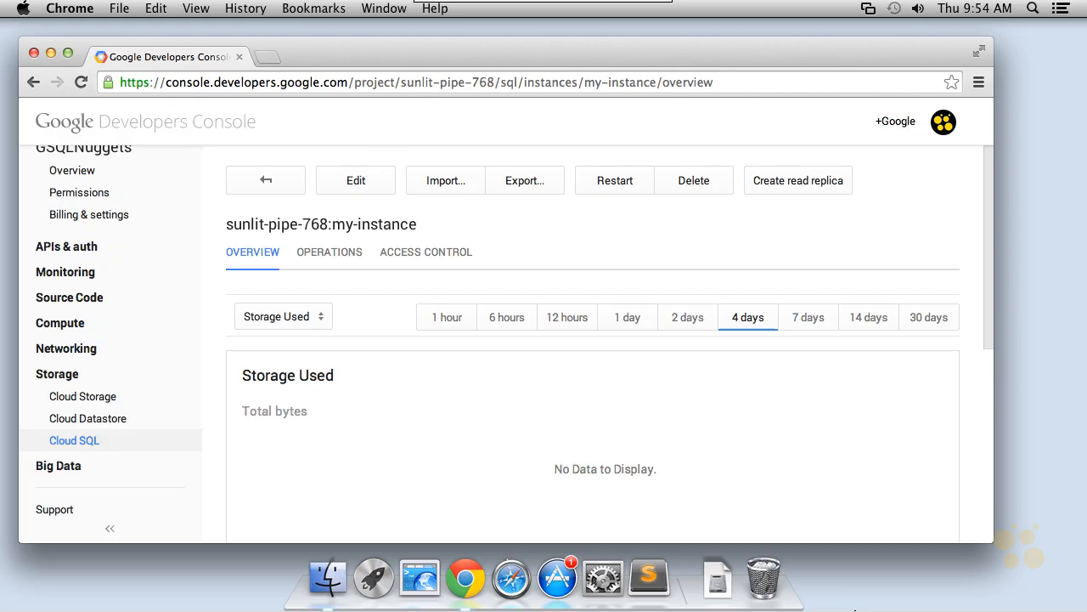
{"action": "left_click_drag", "start_coordinate": [406, 166], "coordinate": [346, 153]}
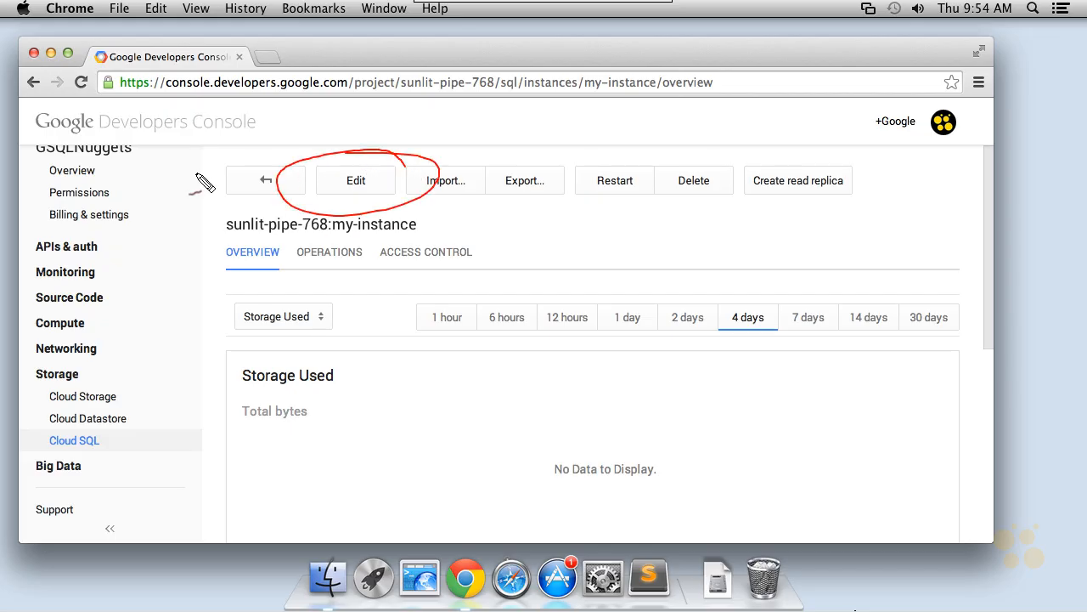
{"action": "key", "text": "Escape"}
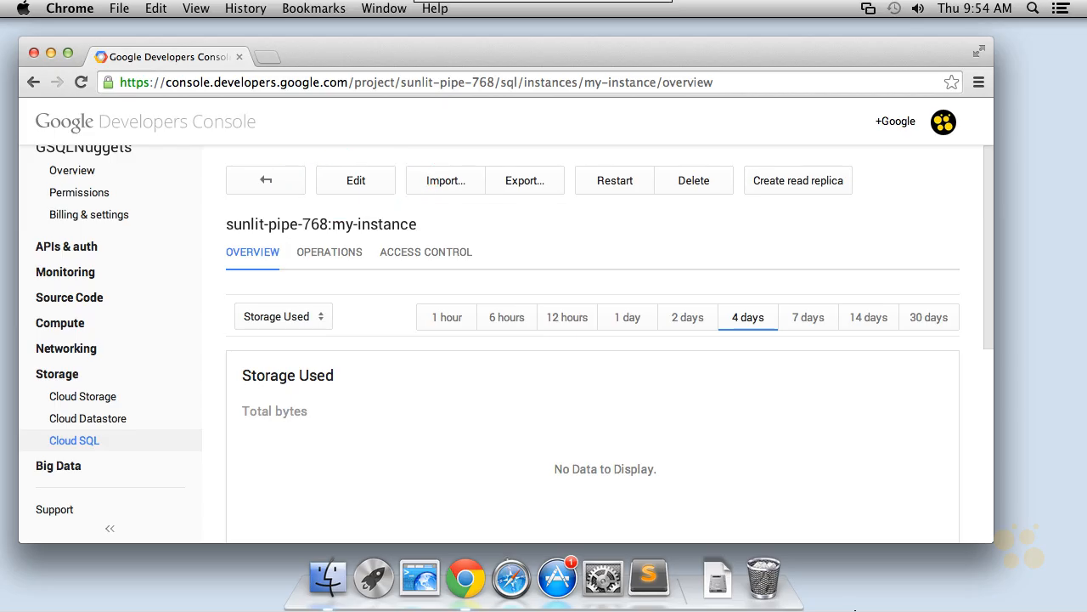
{"action": "mouse_move", "coordinate": [570, 251]}
{"action": "left_mouse_down"}
{"action": "mouse_move", "coordinate": [607, 211]}
{"action": "mouse_move", "coordinate": [614, 230]}
{"action": "left_mouse_up"}
{"action": "mouse_move", "coordinate": [658, 248]}
{"action": "left_mouse_down"}
{"action": "mouse_move", "coordinate": [701, 199]}
{"action": "mouse_move", "coordinate": [698, 229]}
{"action": "left_mouse_up"}
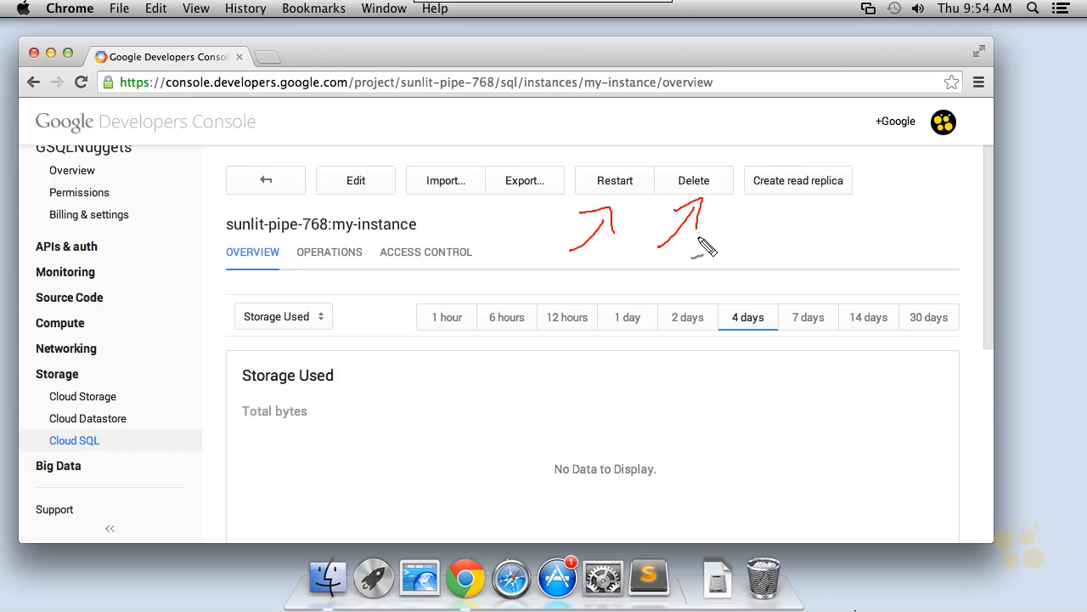
{"action": "mouse_move", "coordinate": [746, 262]}
{"action": "left_mouse_down"}
{"action": "mouse_move", "coordinate": [778, 218]}
{"action": "mouse_move", "coordinate": [783, 229]}
{"action": "left_mouse_up"}
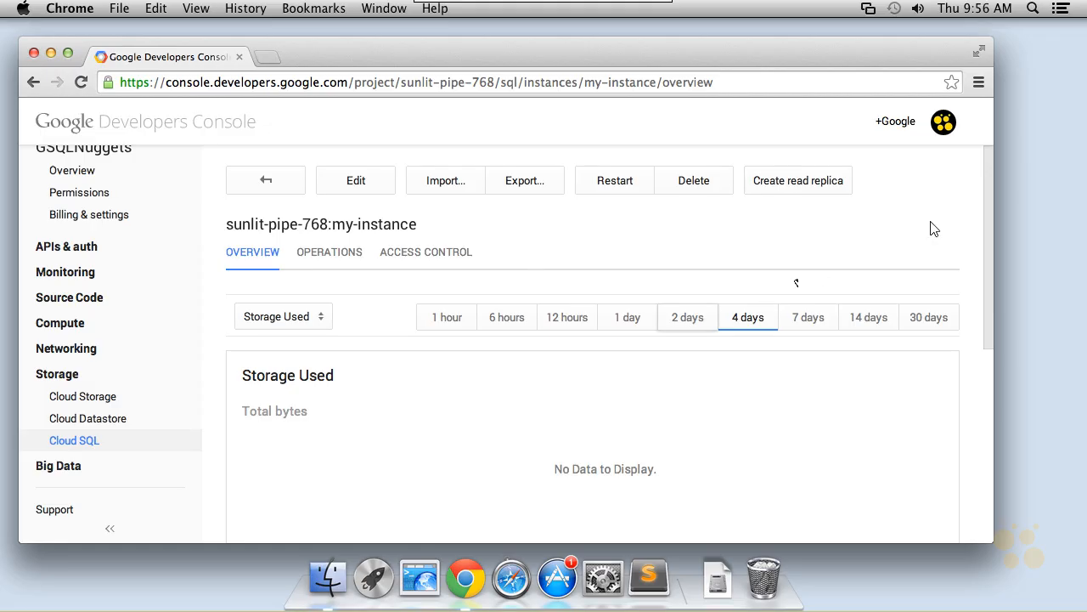
Switch the monitoring chart to show Read/Write Operations.
{"action": "left_click_drag", "start_coordinate": [989, 203], "coordinate": [989, 266]}
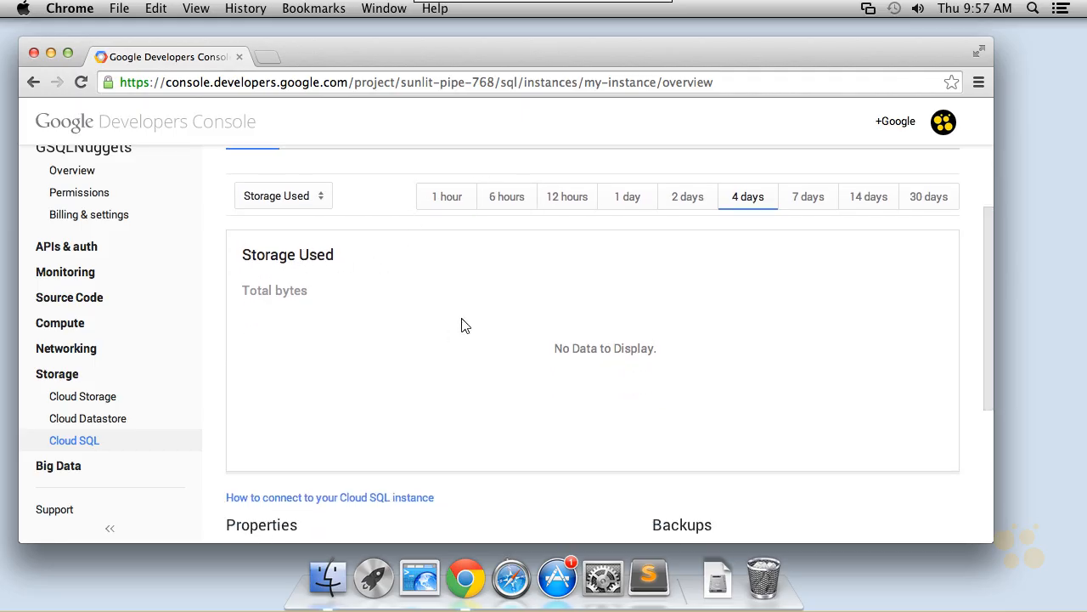
{"action": "left_click", "coordinate": [282, 200]}
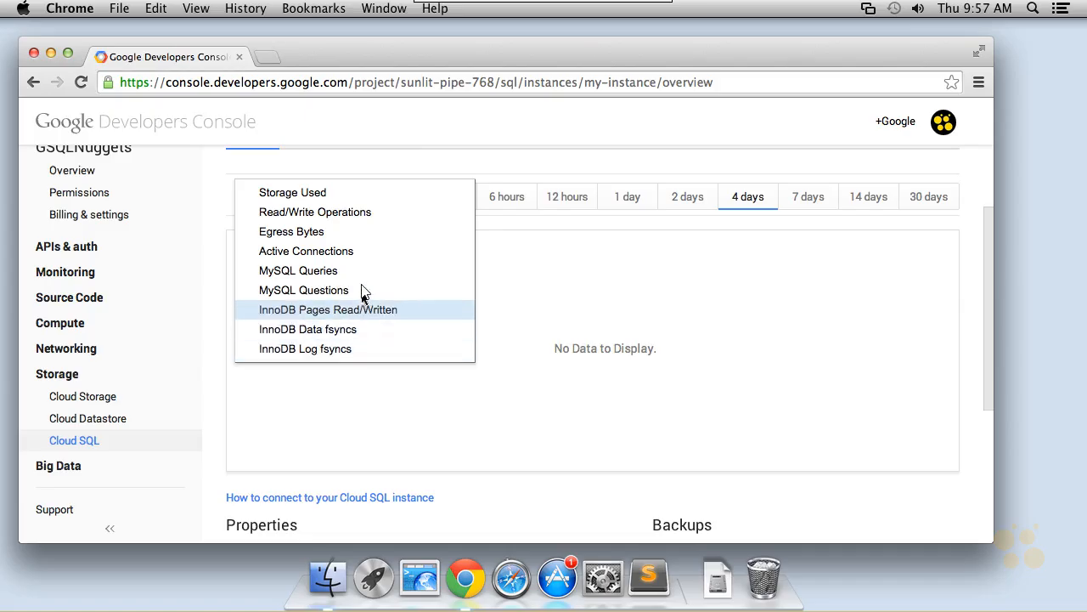
{"action": "left_click", "coordinate": [364, 213]}
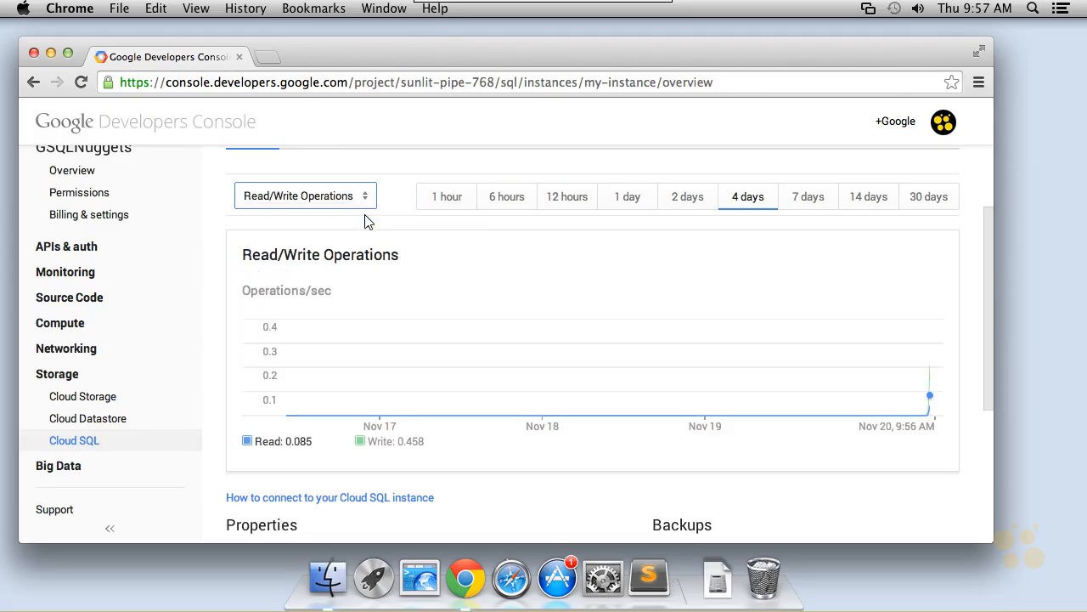
View the Read/Write Operations chart over 1 hour, 6 hours, 7 days and 30 days.
{"action": "left_click", "coordinate": [435, 207]}
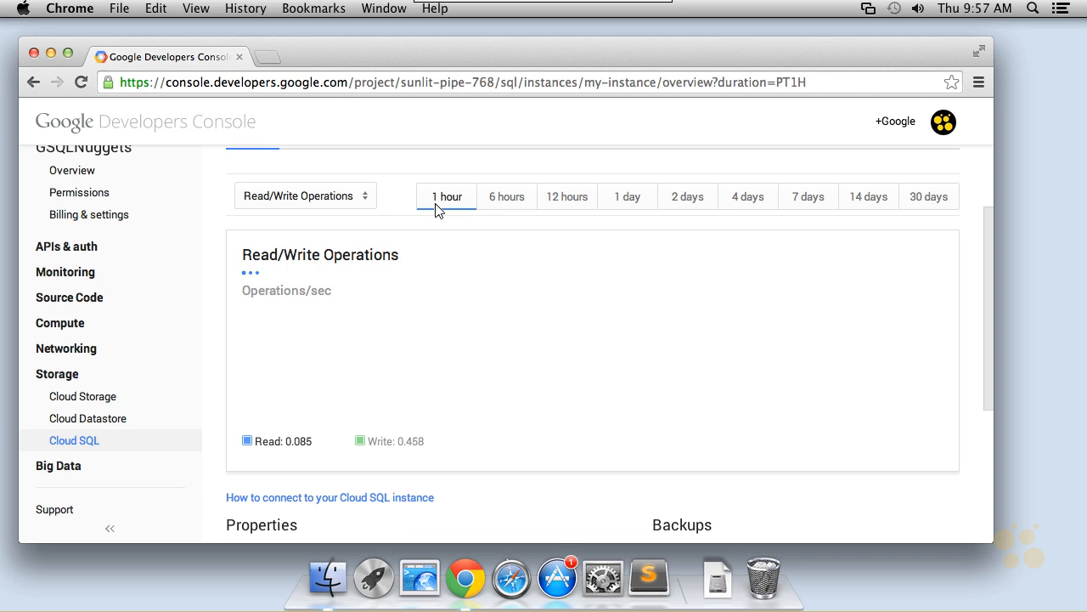
{"action": "left_click", "coordinate": [503, 202]}
{"action": "left_click", "coordinate": [837, 202]}
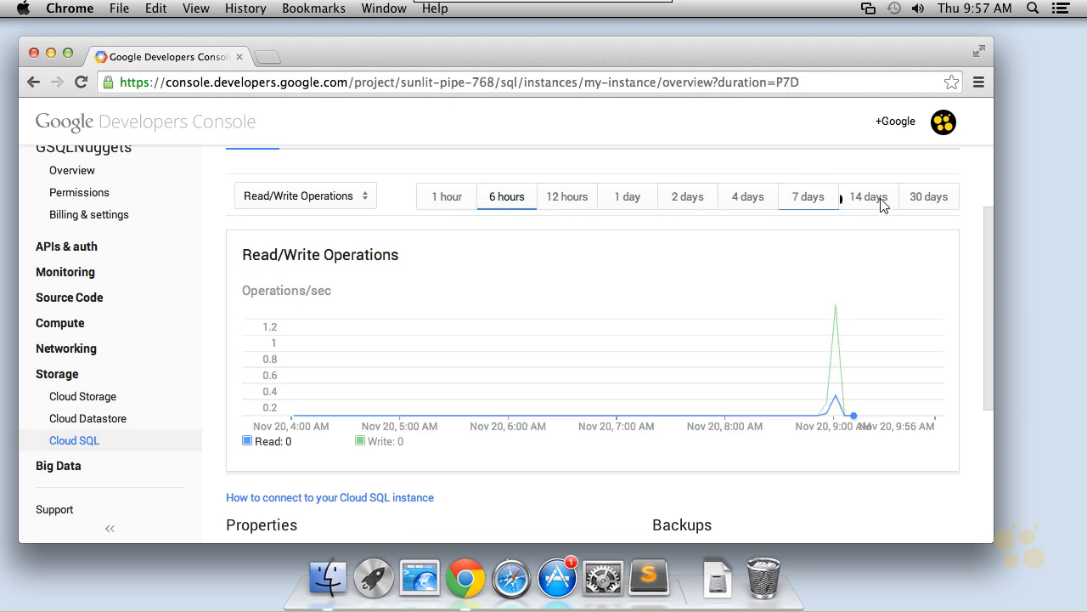
{"action": "left_click", "coordinate": [938, 202]}
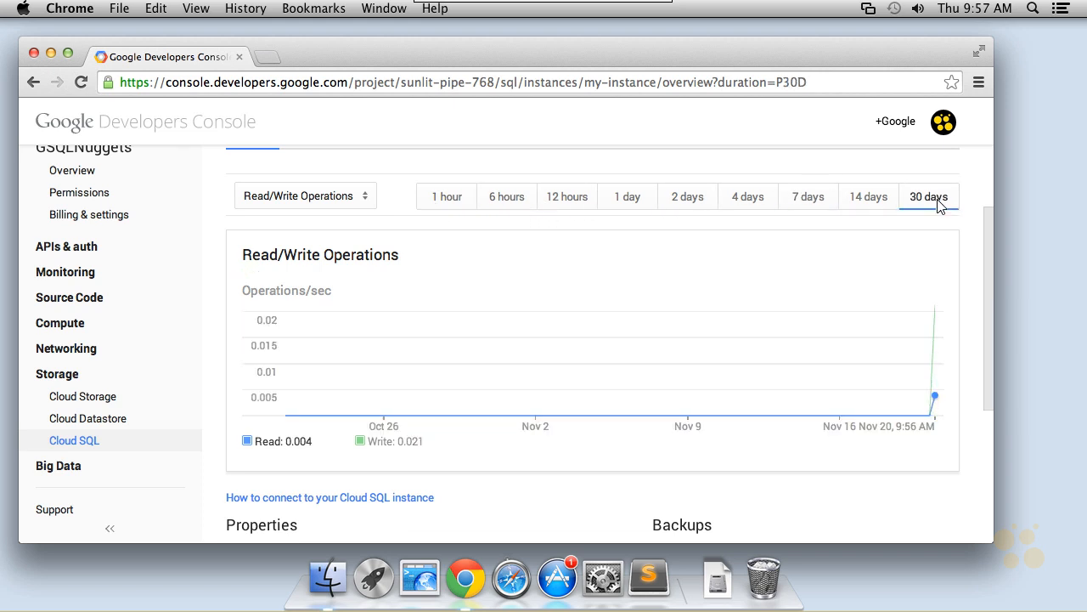
Open the monitoring chart's metric list to see which metrics are available.
{"action": "left_click", "coordinate": [357, 202]}
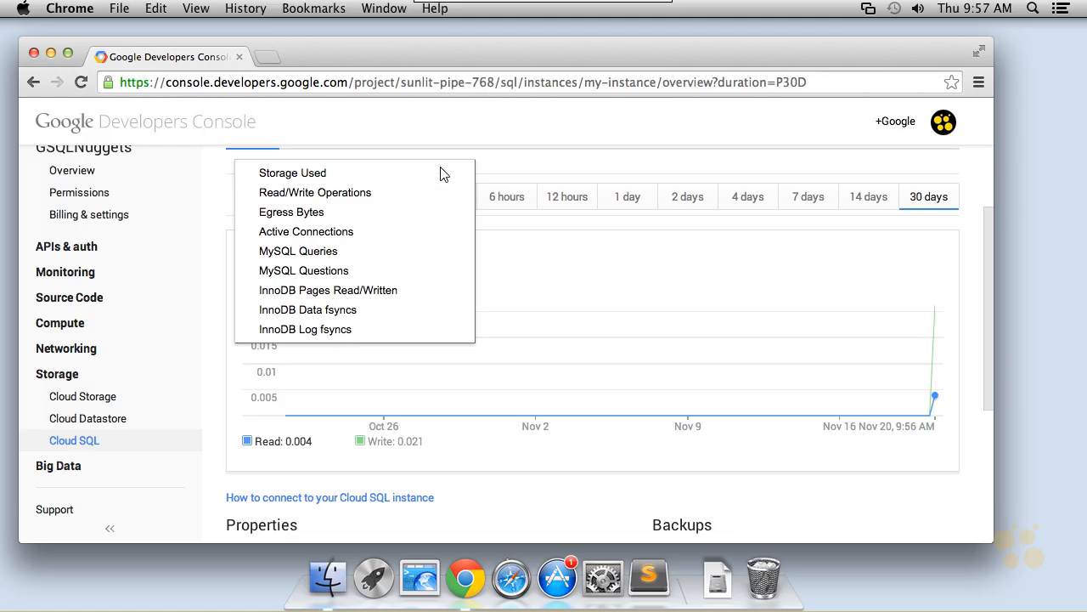
{"action": "left_click", "coordinate": [328, 198]}
{"action": "left_click", "coordinate": [330, 207]}
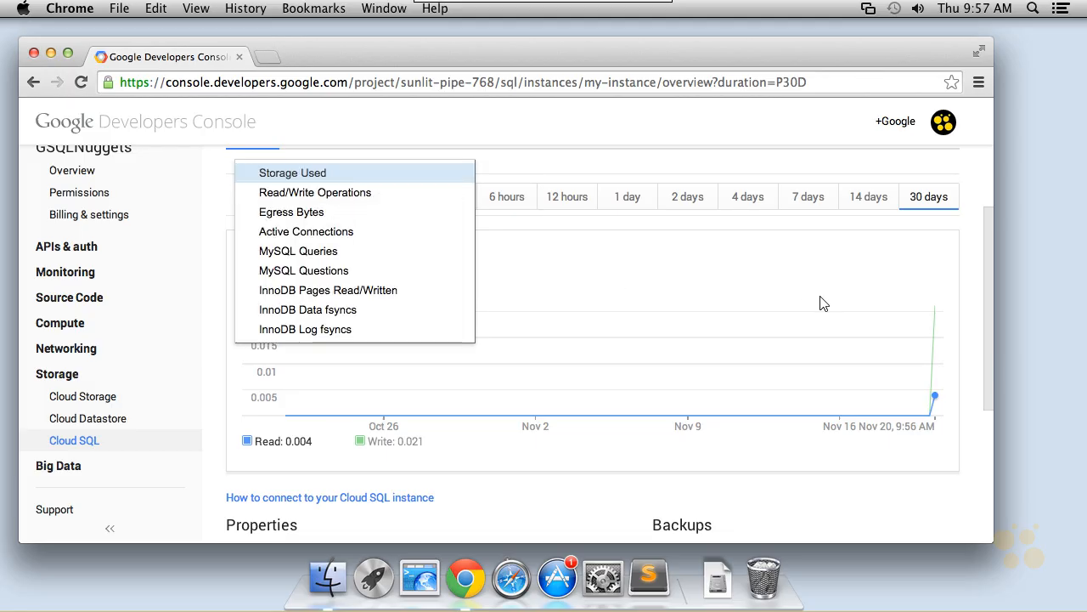
Review the instance's Properties and Backups sections on the overview page.
{"action": "left_click_drag", "start_coordinate": [987, 339], "coordinate": [986, 482]}
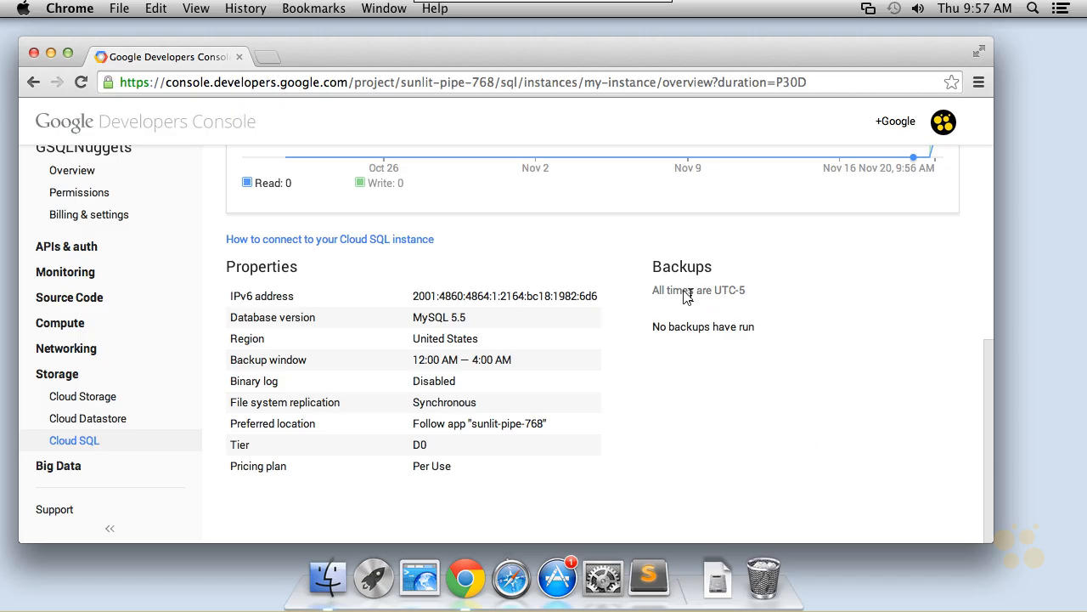
{"action": "left_click_drag", "start_coordinate": [651, 265], "coordinate": [774, 323]}
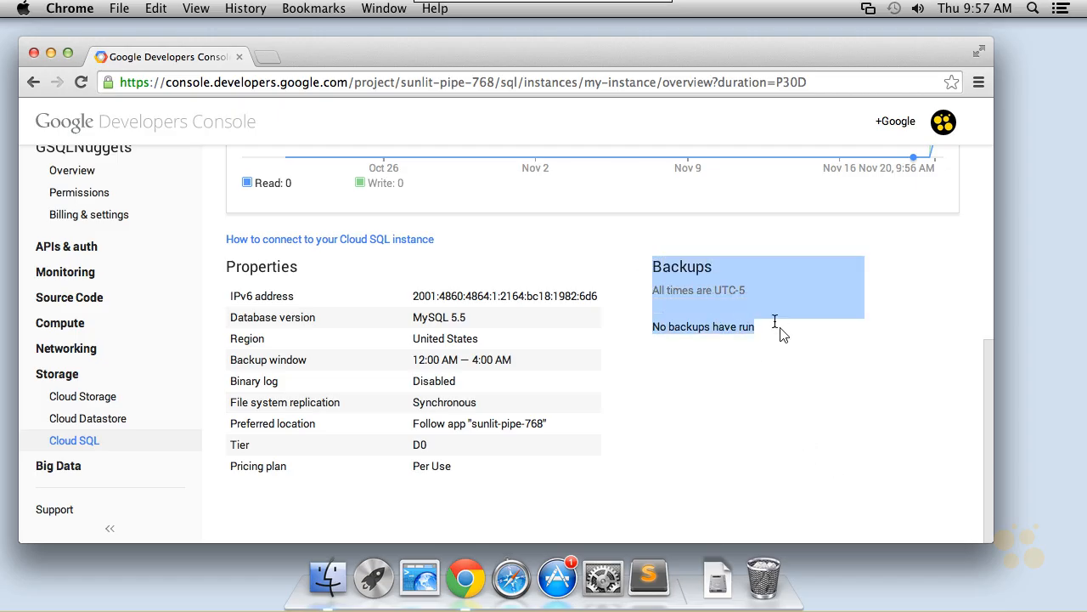
{"action": "left_click", "coordinate": [752, 406]}
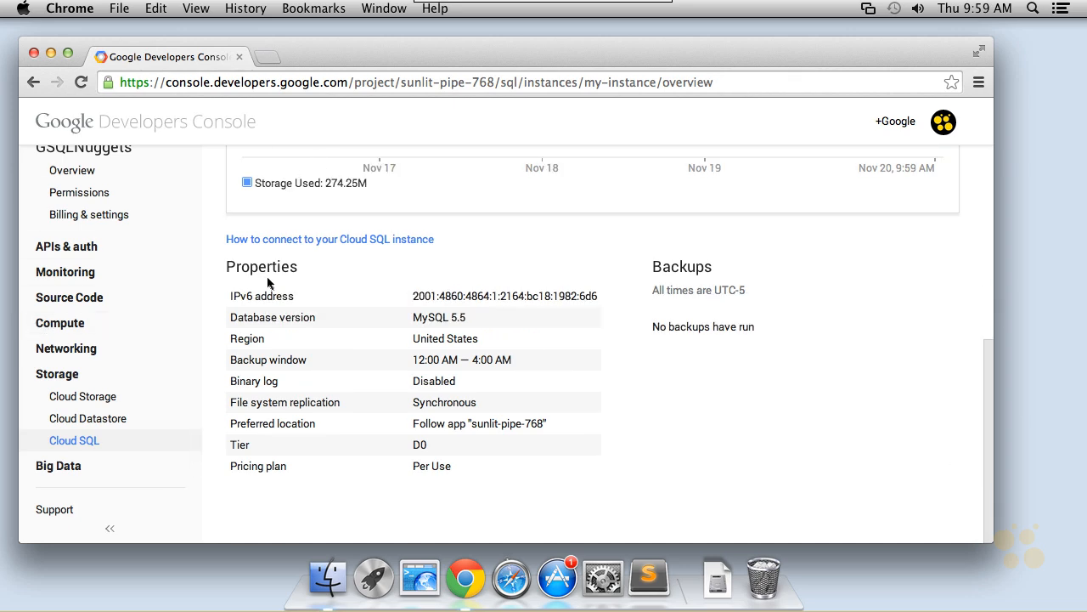
{"action": "scroll", "coordinate": [340, 272], "scroll_direction": "up", "scroll_amount": 5}
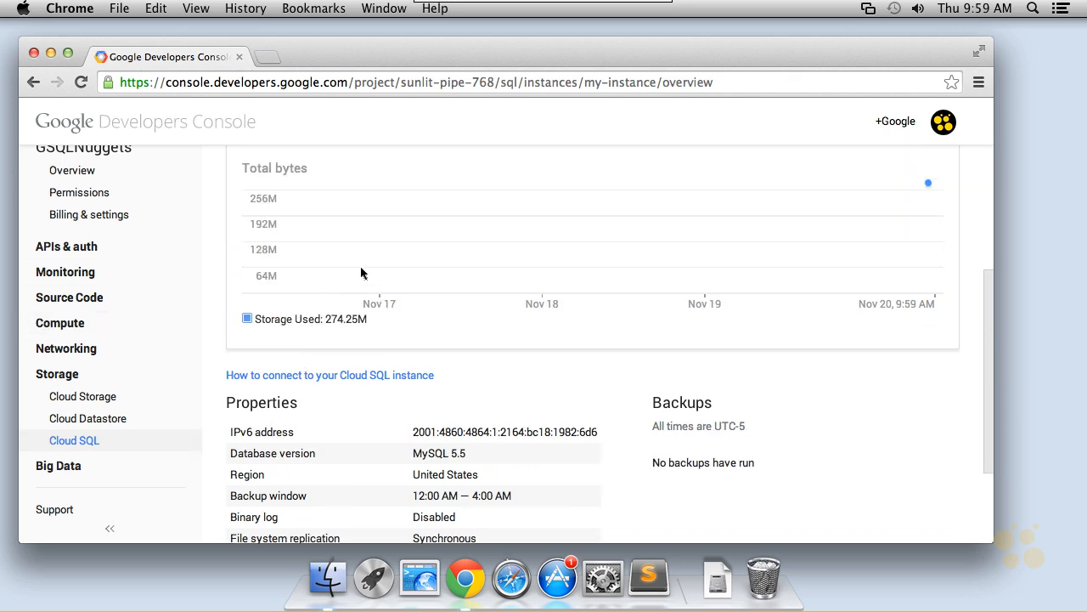
Return to the instance list and start a new Cloud SQL instance with the ID d1-instance.
{"action": "left_click", "coordinate": [246, 173]}
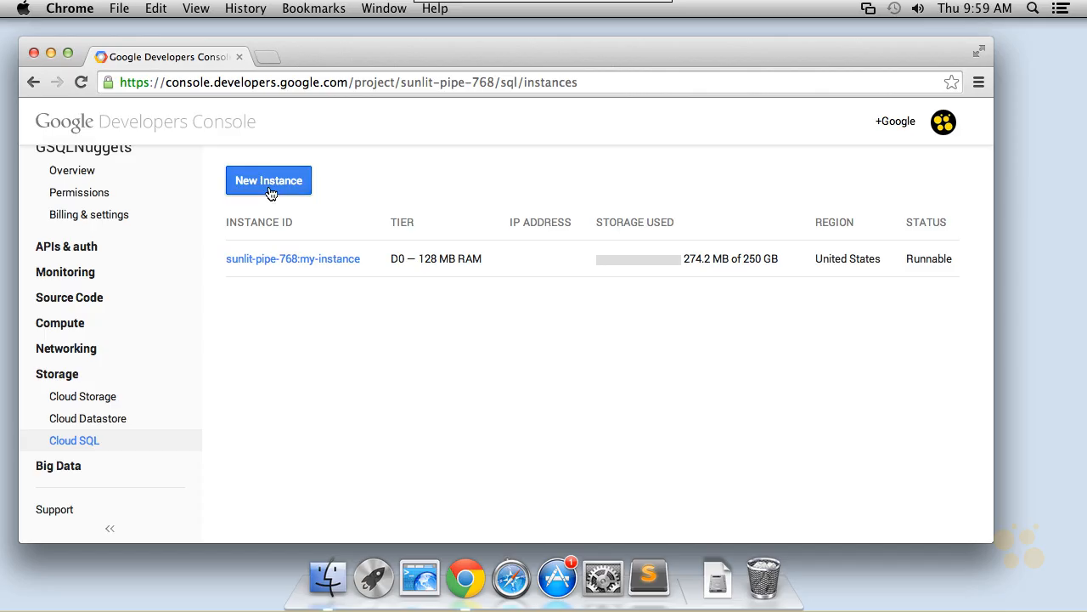
{"action": "left_click", "coordinate": [269, 192]}
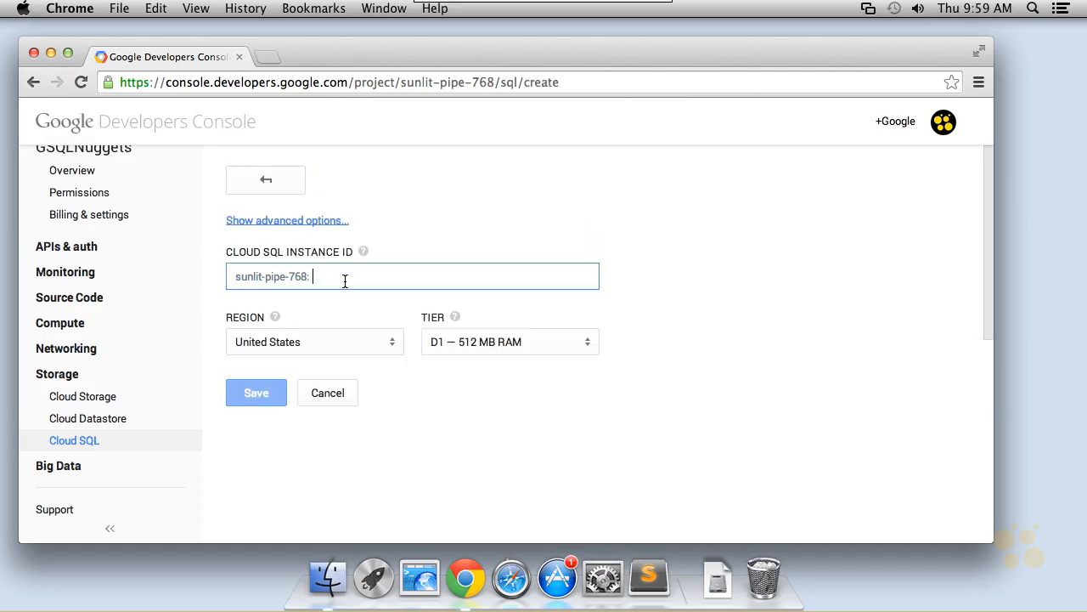
{"action": "type", "text": "d1-i"}
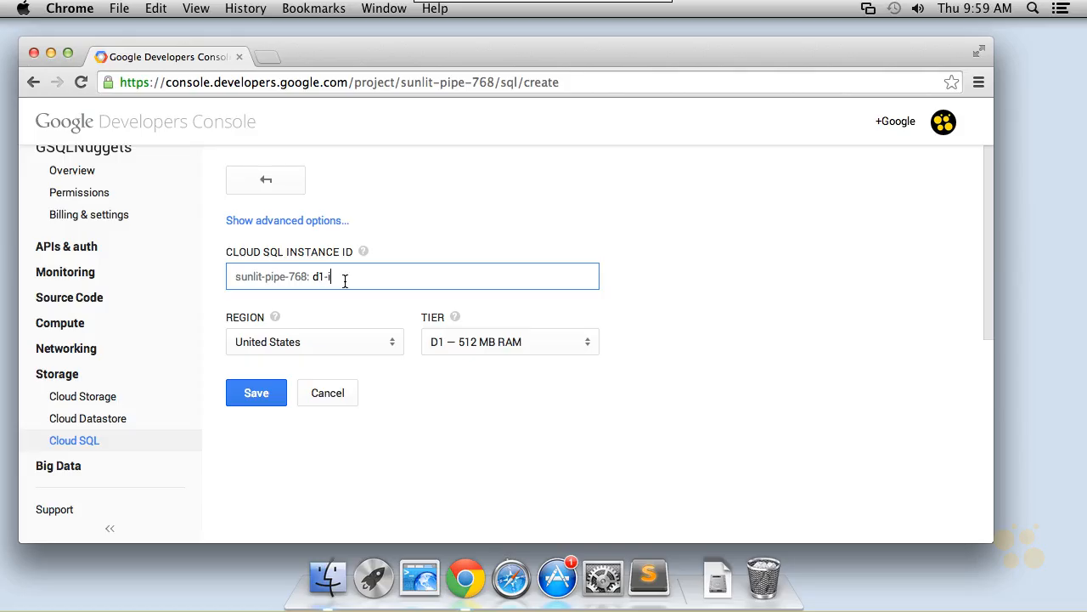
{"action": "type", "text": "nstance"}
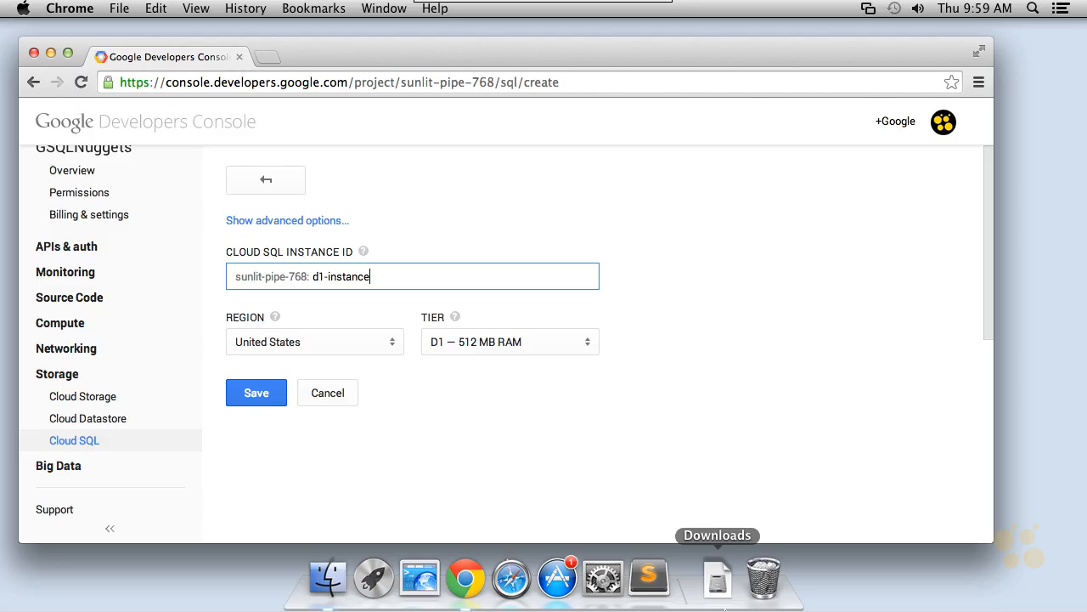
Show the advanced options of the new instance form.
{"action": "mouse_move", "coordinate": [416, 161]}
{"action": "left_mouse_down"}
{"action": "mouse_move", "coordinate": [359, 218]}
{"action": "mouse_move", "coordinate": [387, 222]}
{"action": "left_mouse_up"}
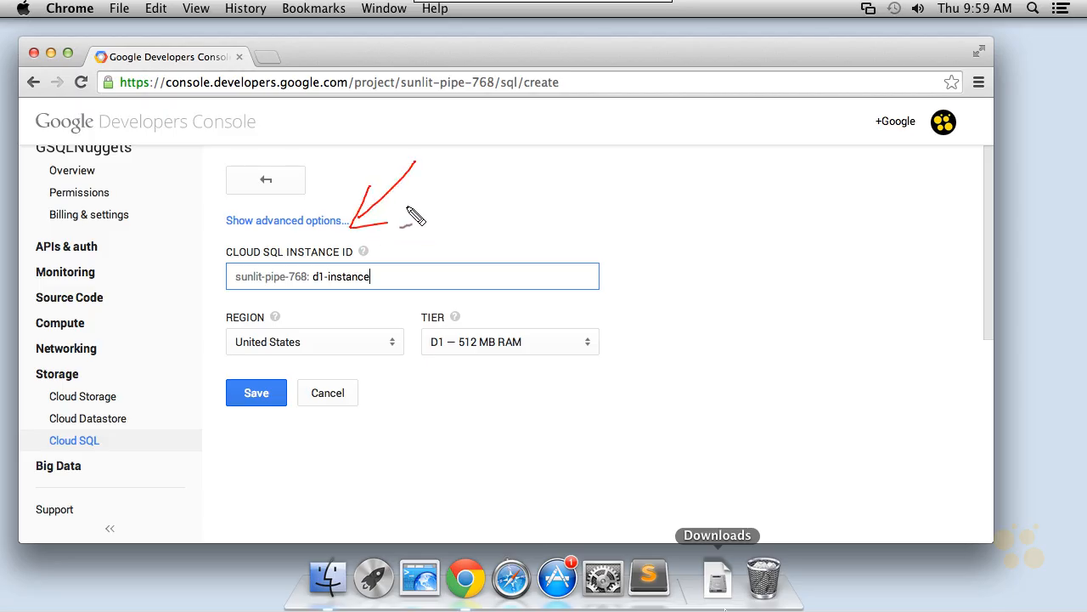
{"action": "left_click", "coordinate": [654, 605]}
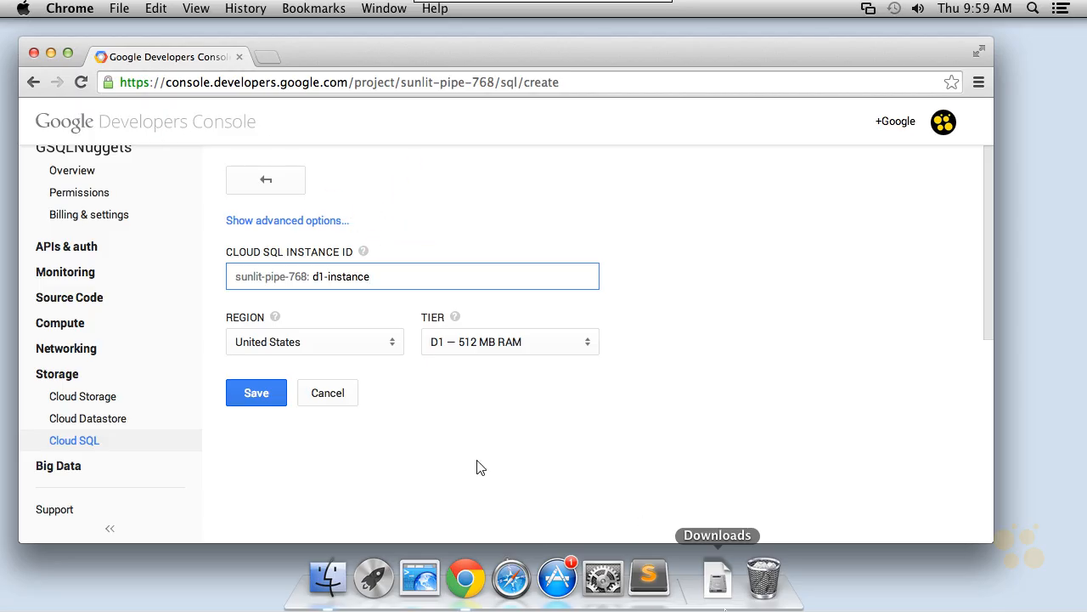
{"action": "left_click", "coordinate": [299, 221]}
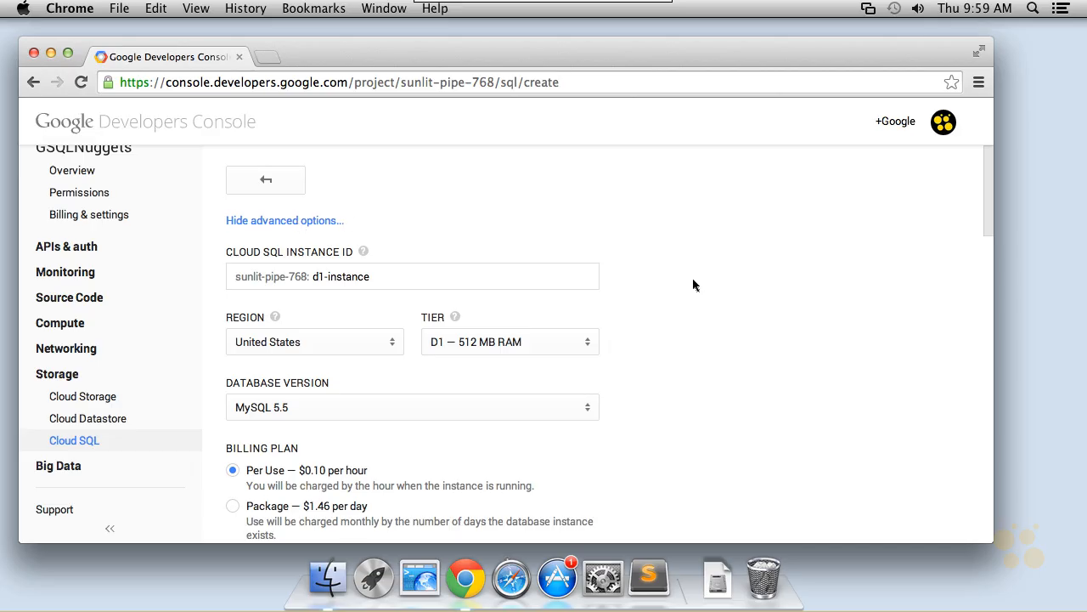
Choose MySQL 5.5 as the database version.
{"action": "scroll", "coordinate": [693, 283], "scroll_direction": "down", "scroll_amount": 5}
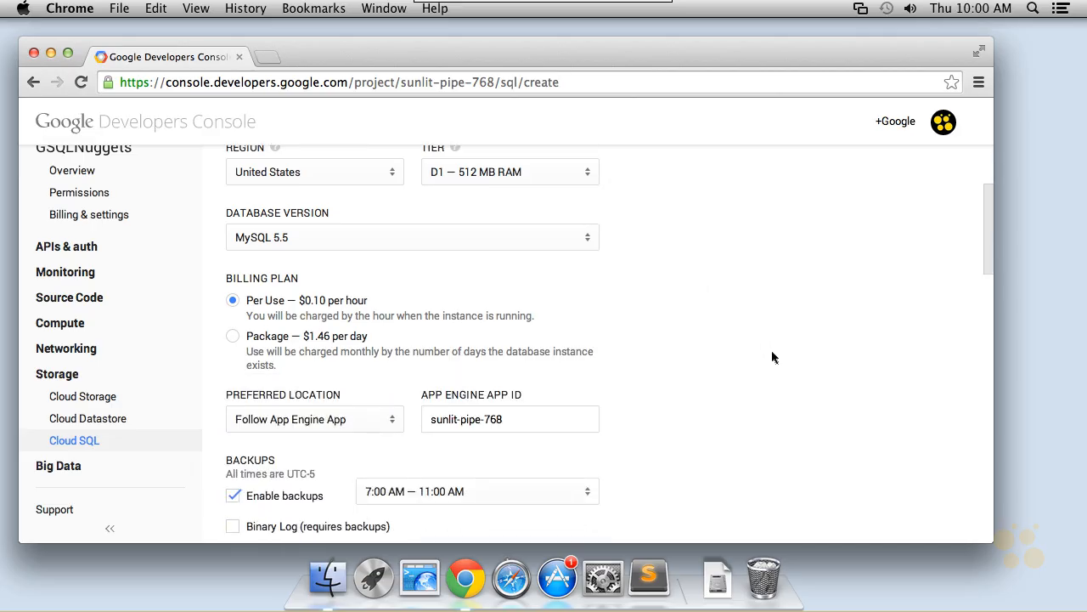
{"action": "scroll", "coordinate": [771, 353], "scroll_direction": "down", "scroll_amount": 1}
{"action": "left_click", "coordinate": [433, 202]}
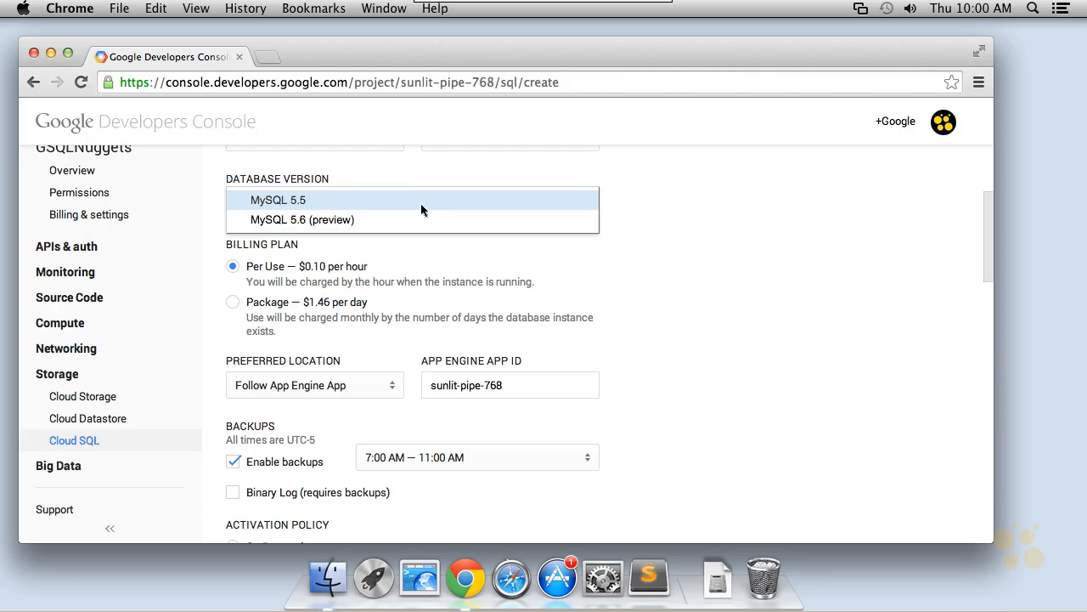
{"action": "left_click", "coordinate": [422, 201]}
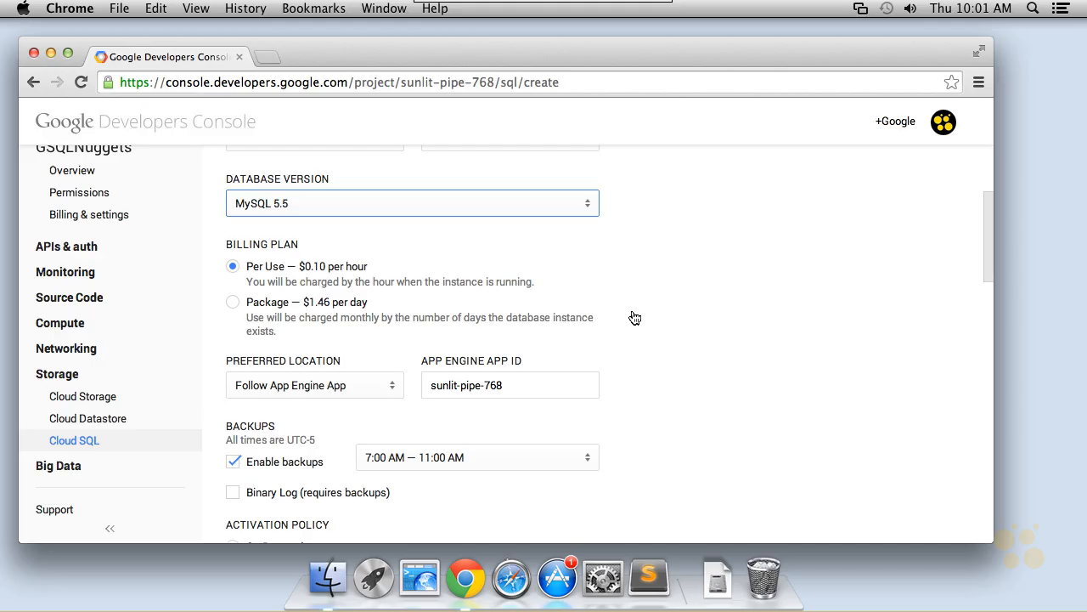
Set the preferred location to No preference after trying the Compute Engine zone option.
{"action": "scroll", "coordinate": [659, 332], "scroll_direction": "down", "scroll_amount": 3}
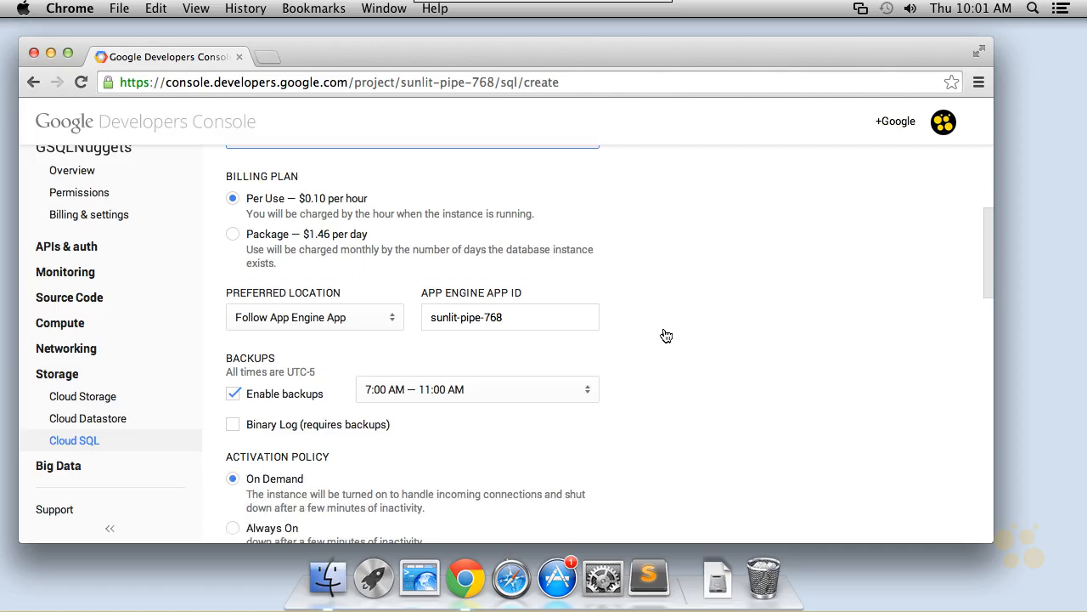
{"action": "left_click", "coordinate": [358, 251]}
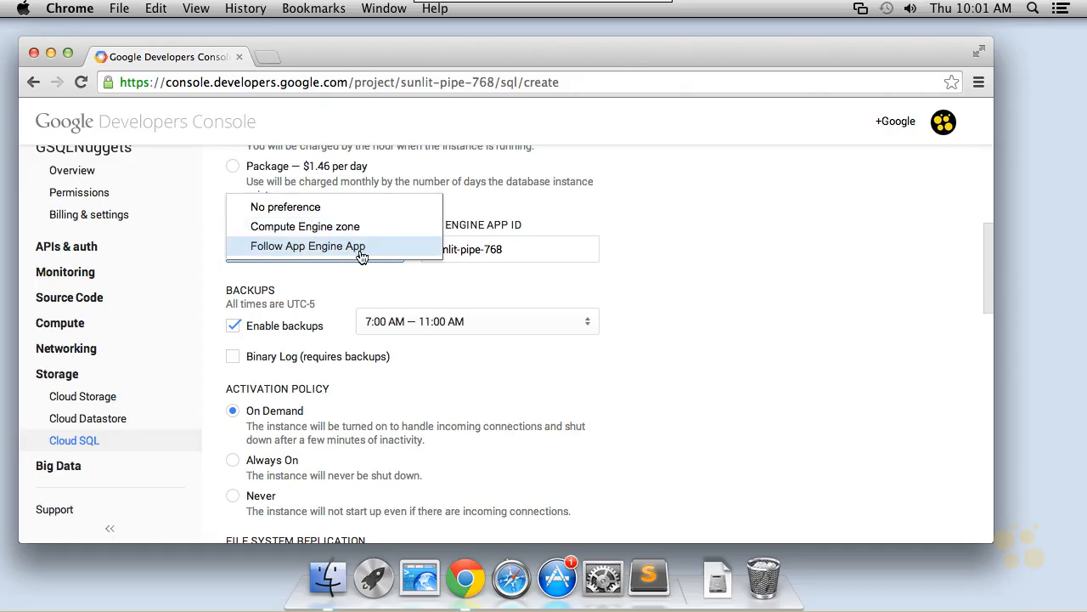
{"action": "left_click", "coordinate": [645, 270]}
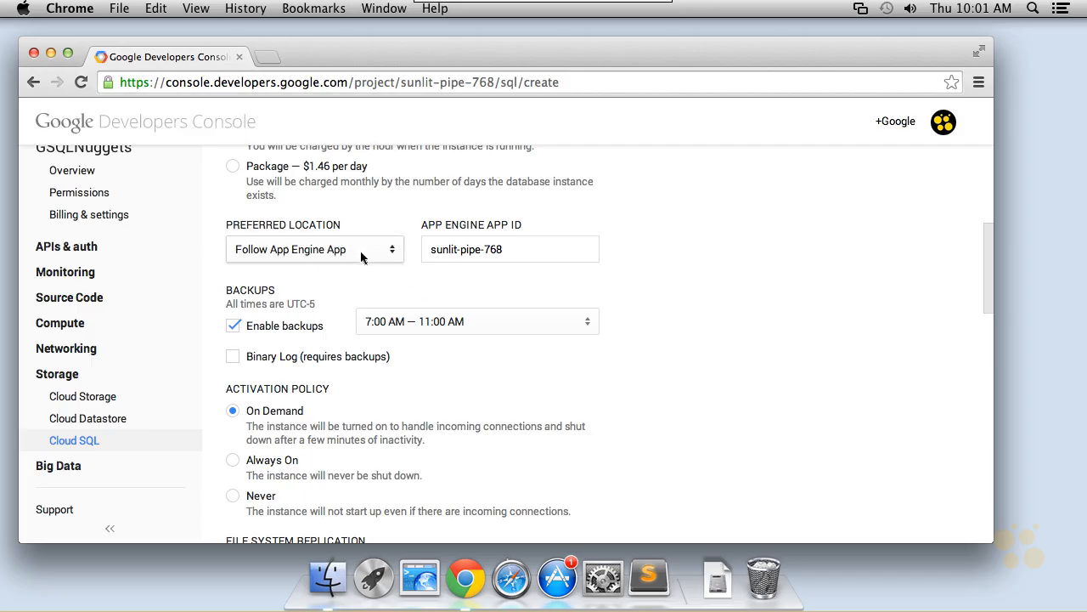
{"action": "left_click", "coordinate": [366, 249]}
{"action": "left_click", "coordinate": [383, 227]}
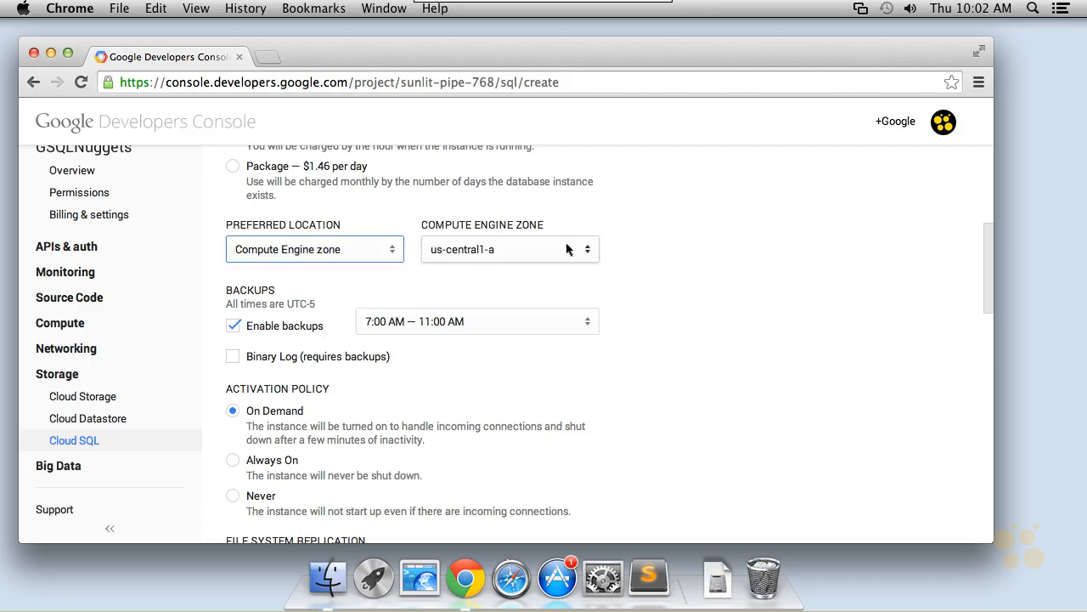
{"action": "left_click", "coordinate": [594, 252]}
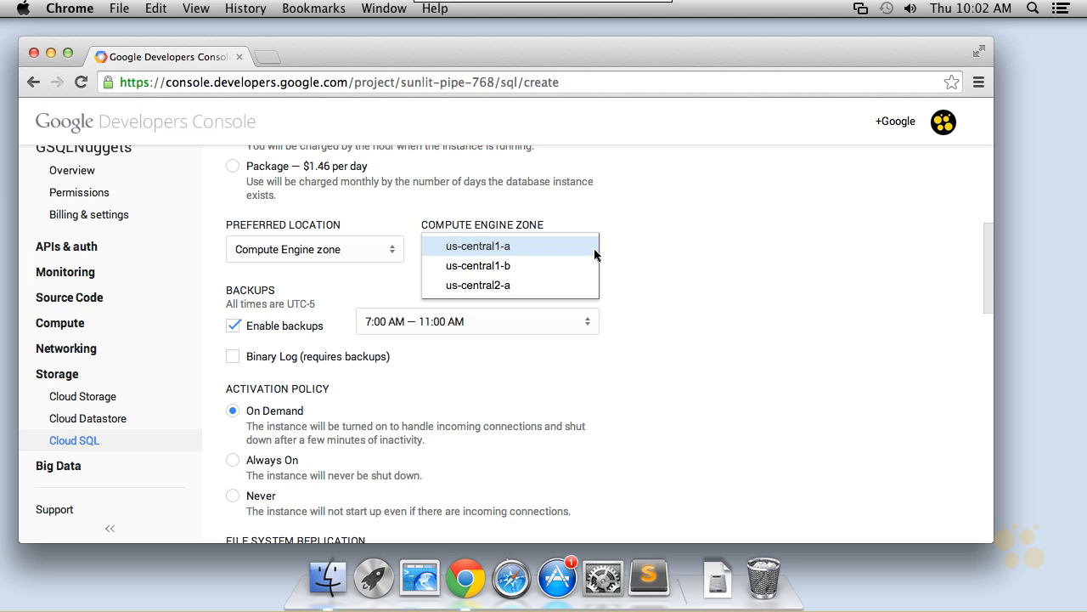
{"action": "left_click", "coordinate": [356, 251]}
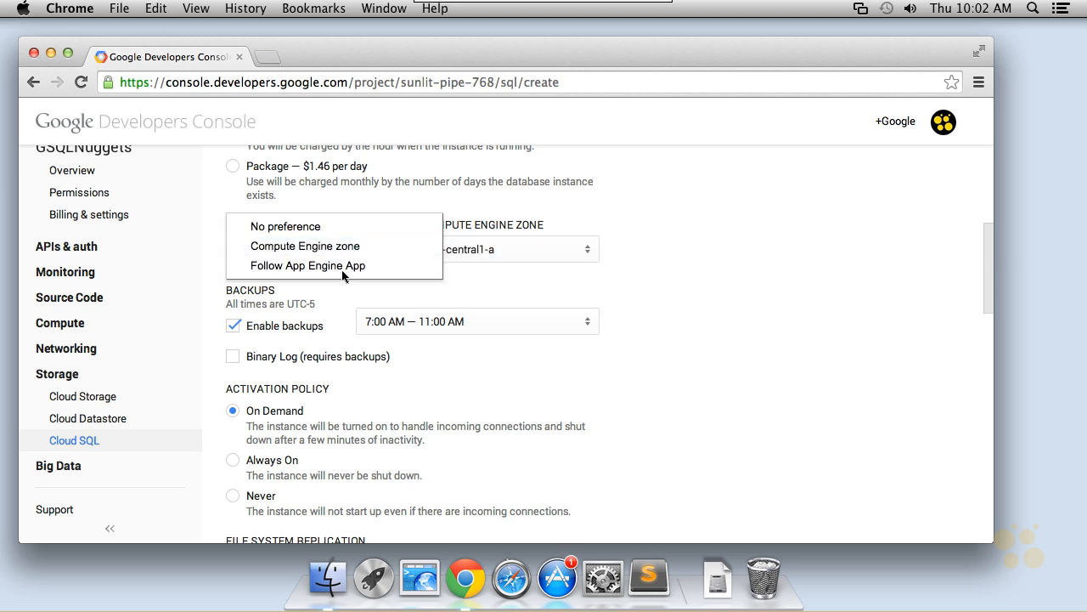
{"action": "left_click", "coordinate": [320, 226]}
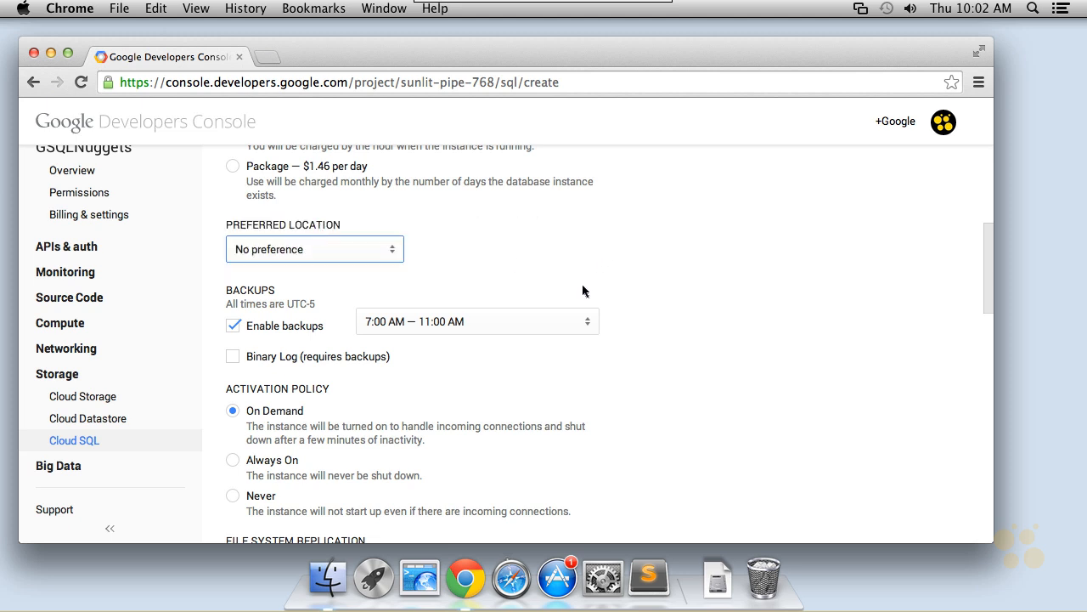
Set the backup window to 4:00 AM — 8:00 AM.
{"action": "scroll", "coordinate": [739, 360], "scroll_direction": "down", "scroll_amount": 2}
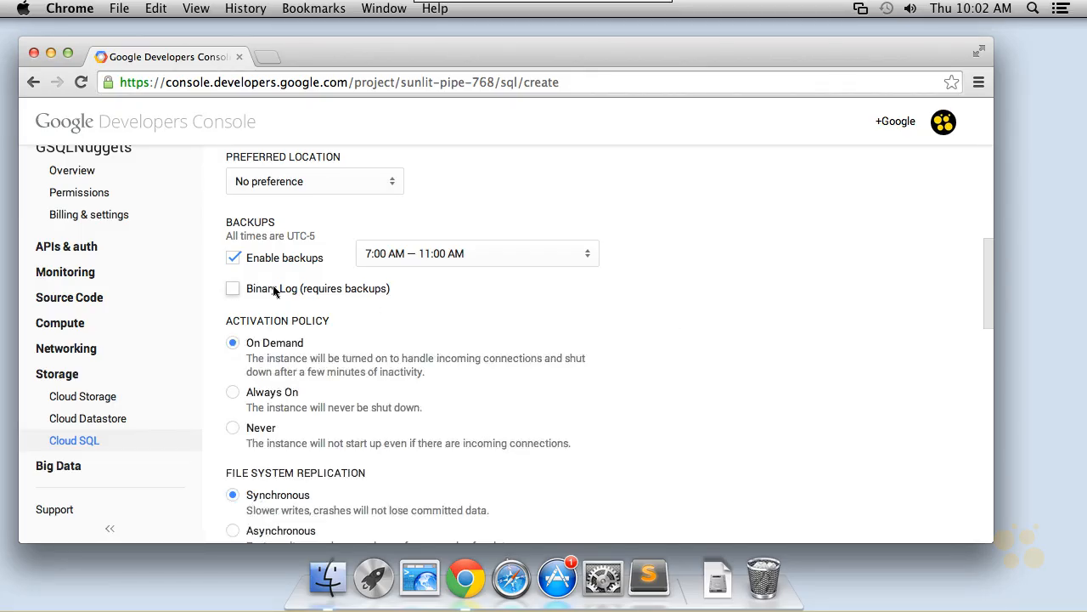
{"action": "left_click", "coordinate": [484, 255]}
{"action": "left_click", "coordinate": [483, 255]}
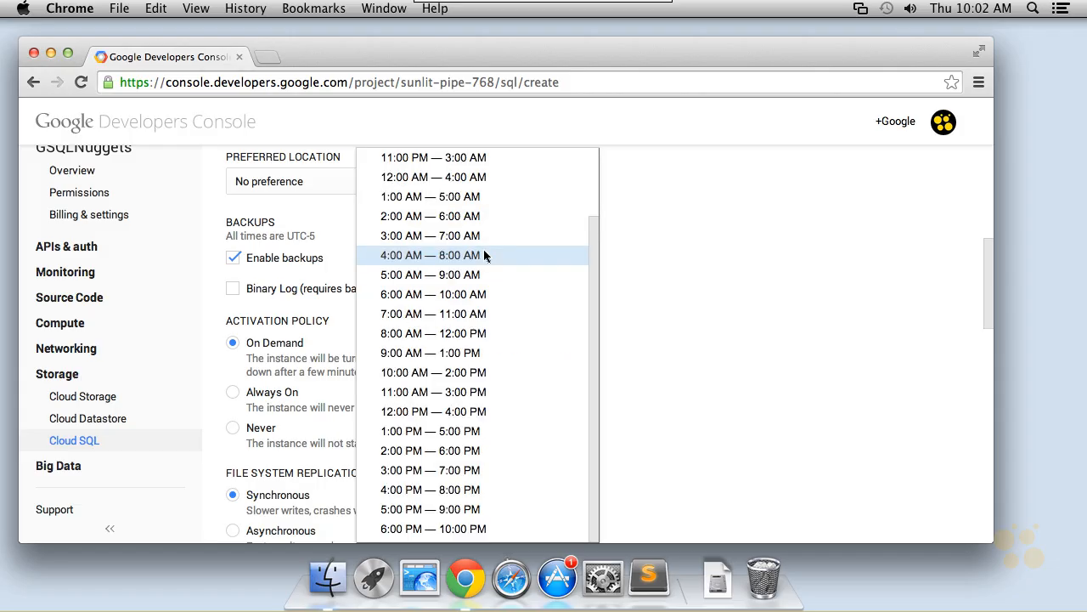
{"action": "scroll", "coordinate": [521, 259], "scroll_direction": "up", "scroll_amount": 5}
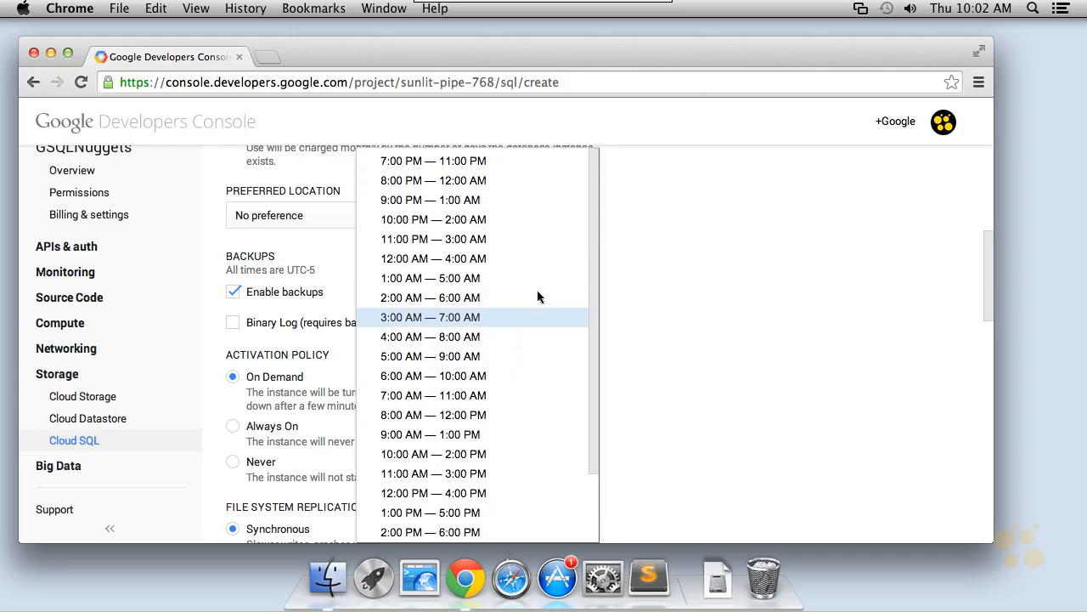
{"action": "left_click_drag", "start_coordinate": [593, 255], "coordinate": [599, 328]}
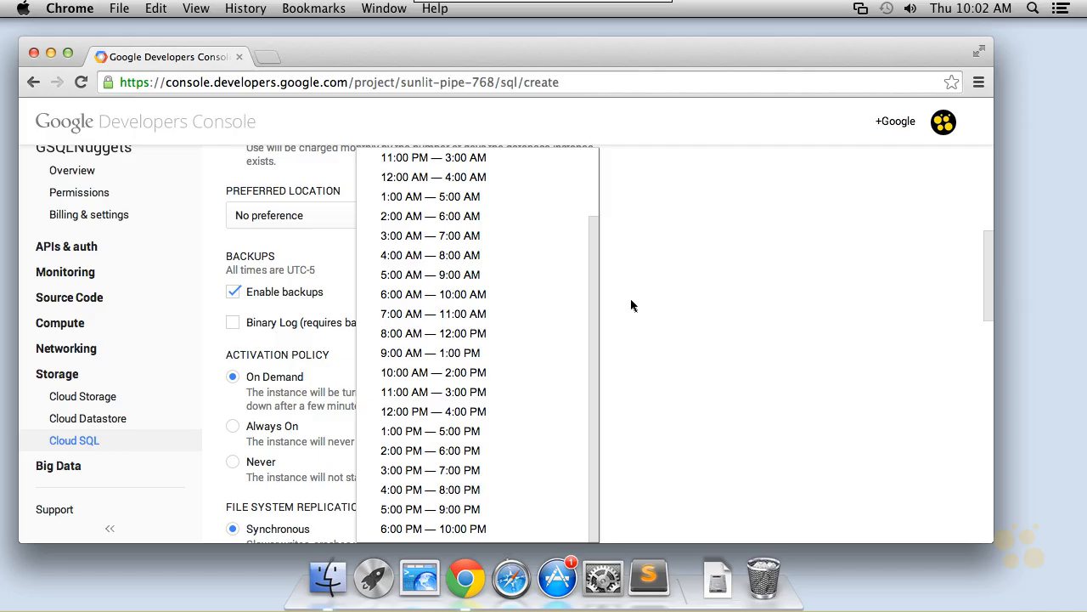
{"action": "left_click", "coordinate": [631, 306]}
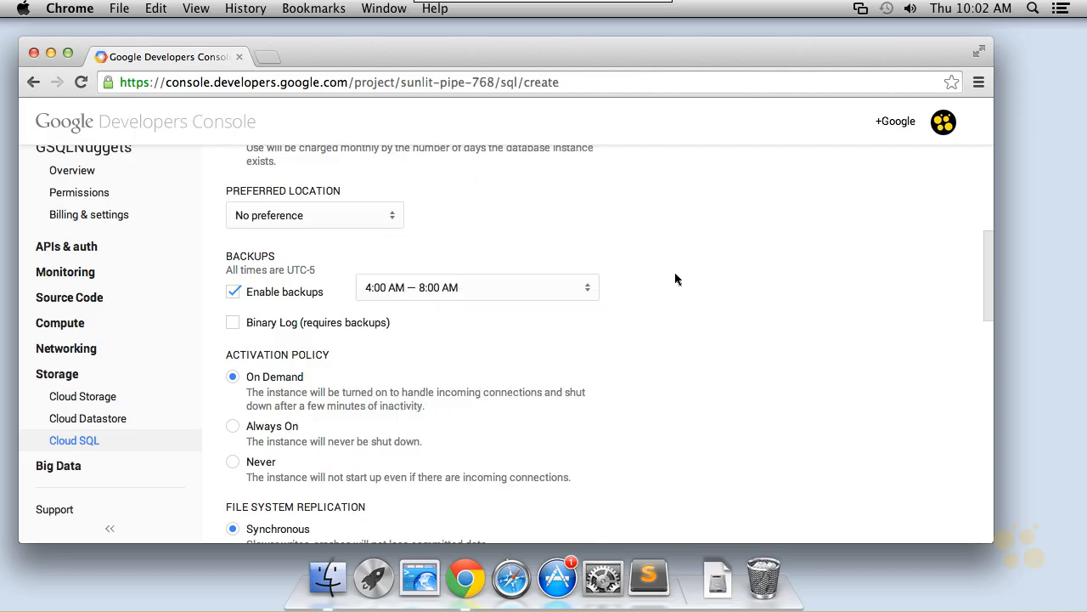
Review the activation policy, file system replication, IPv4 address and authorized networks settings.
{"action": "scroll", "coordinate": [680, 276], "scroll_direction": "down", "scroll_amount": 3}
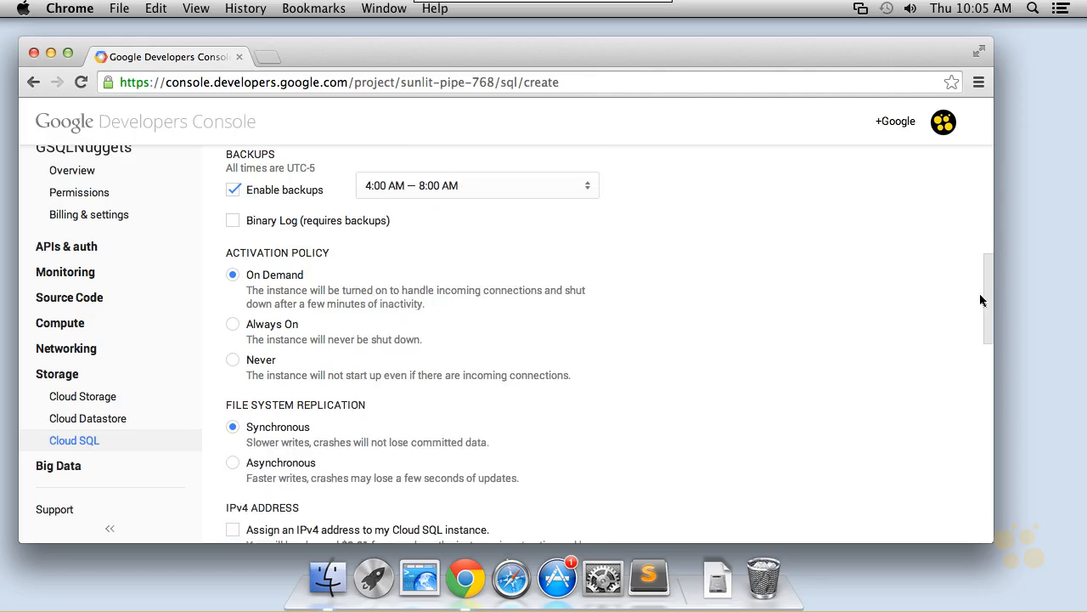
{"action": "left_click_drag", "start_coordinate": [981, 297], "coordinate": [982, 321]}
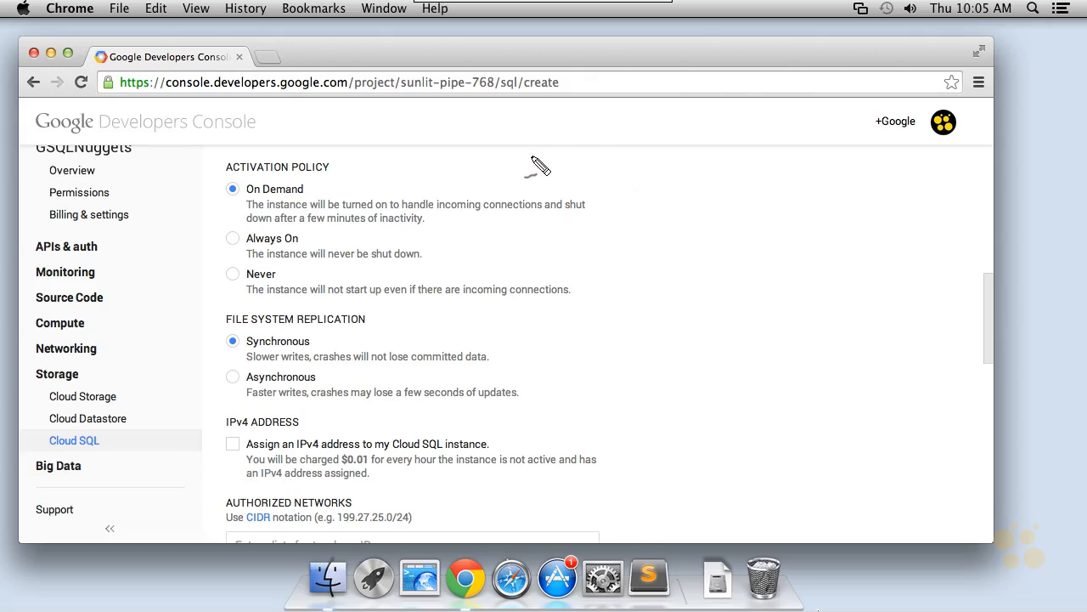
{"action": "mouse_move", "coordinate": [423, 158]}
{"action": "left_mouse_down"}
{"action": "mouse_move", "coordinate": [352, 175]}
{"action": "mouse_move", "coordinate": [376, 185]}
{"action": "left_mouse_up"}
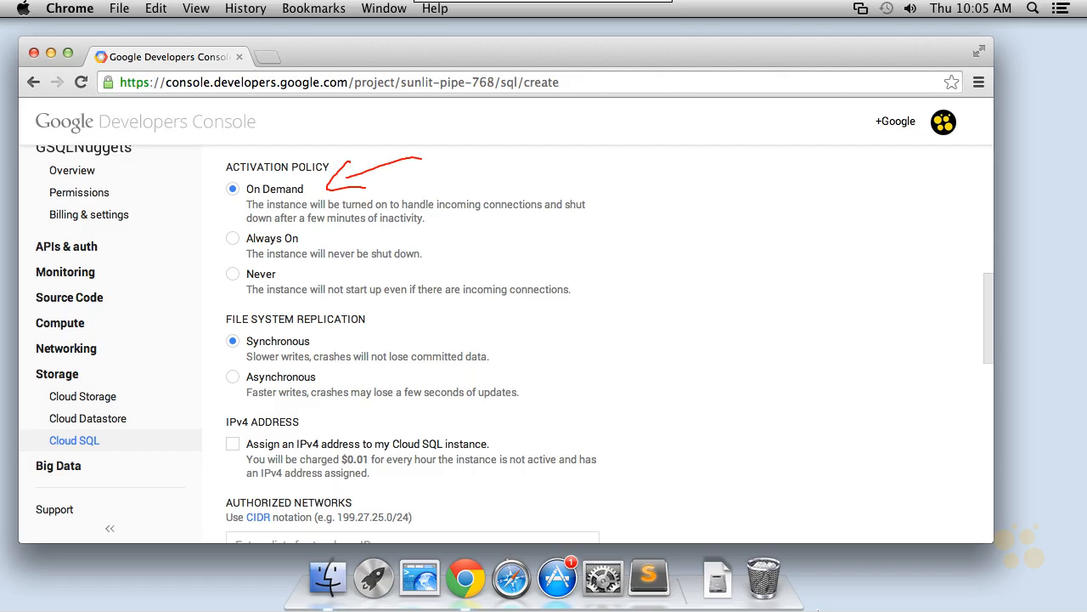
{"action": "mouse_move", "coordinate": [392, 196]}
{"action": "left_mouse_down"}
{"action": "mouse_move", "coordinate": [327, 239]}
{"action": "mouse_move", "coordinate": [367, 258]}
{"action": "left_mouse_up"}
{"action": "left_click_drag", "start_coordinate": [314, 225], "coordinate": [336, 222]}
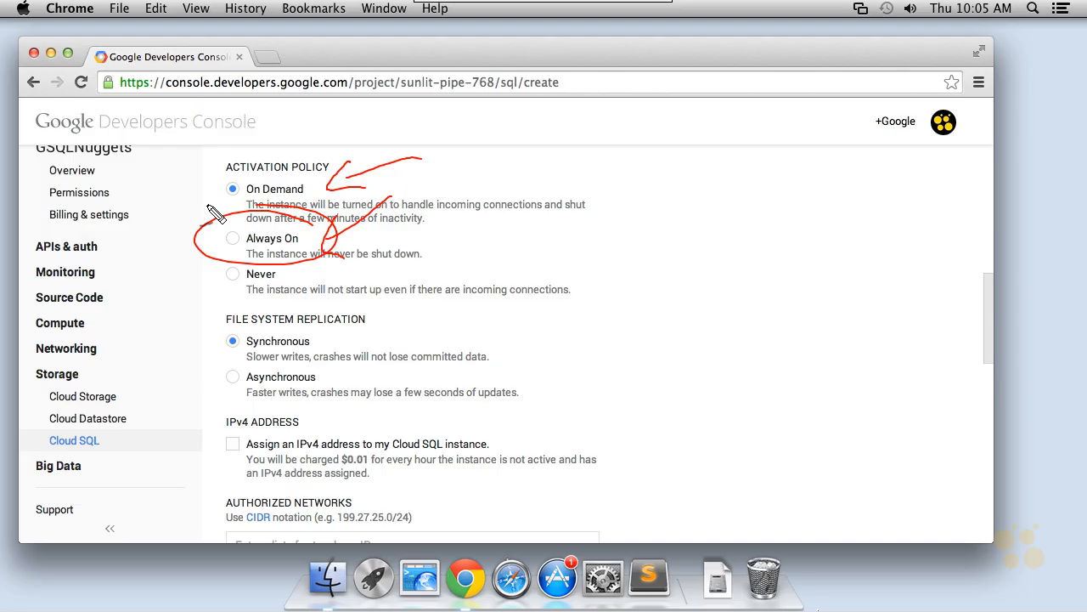
{"action": "mouse_move", "coordinate": [281, 263]}
{"action": "left_mouse_down"}
{"action": "mouse_move", "coordinate": [199, 280]}
{"action": "mouse_move", "coordinate": [293, 270]}
{"action": "left_mouse_up"}
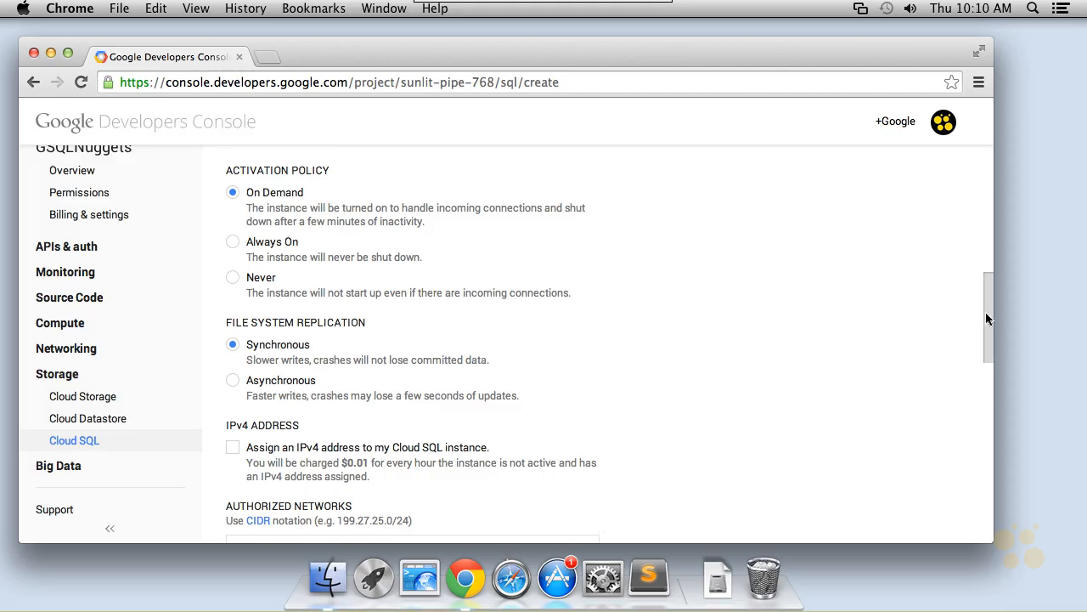
{"action": "left_click_drag", "start_coordinate": [985, 312], "coordinate": [998, 379]}
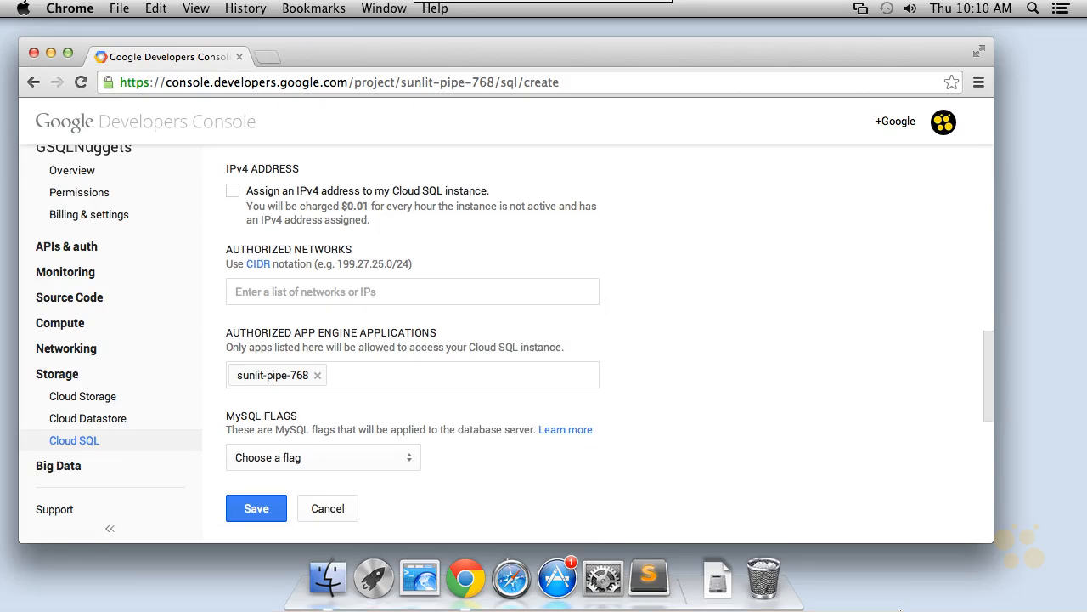
{"action": "mouse_move", "coordinate": [469, 257]}
{"action": "left_mouse_down"}
{"action": "mouse_move", "coordinate": [408, 225]}
{"action": "mouse_move", "coordinate": [420, 268]}
{"action": "left_mouse_up"}
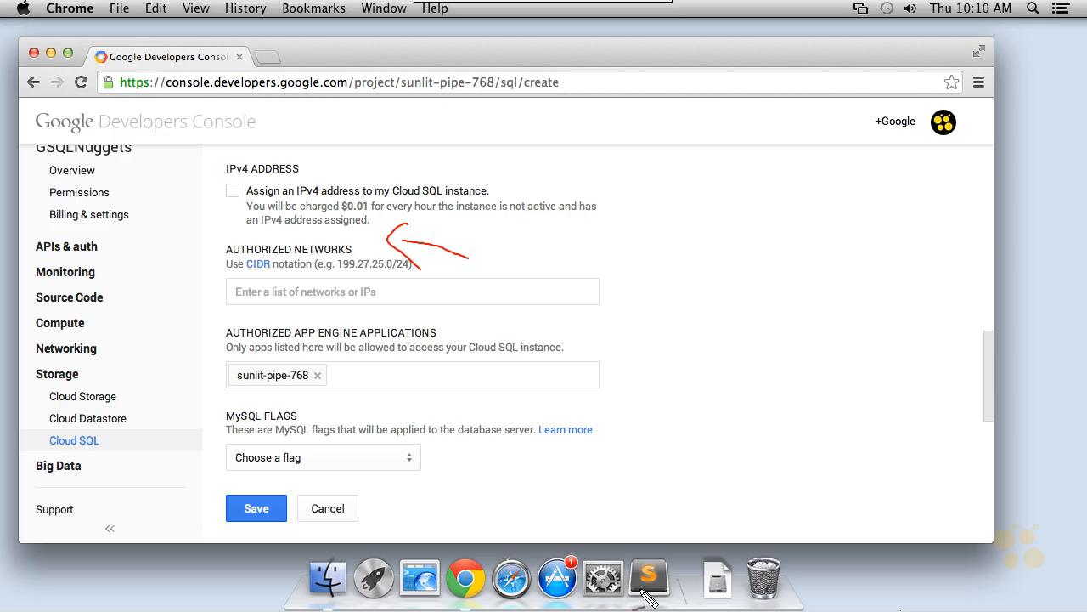
{"action": "mouse_move", "coordinate": [675, 334]}
{"action": "left_mouse_down"}
{"action": "mouse_move", "coordinate": [607, 299]}
{"action": "mouse_move", "coordinate": [624, 329]}
{"action": "left_mouse_up"}
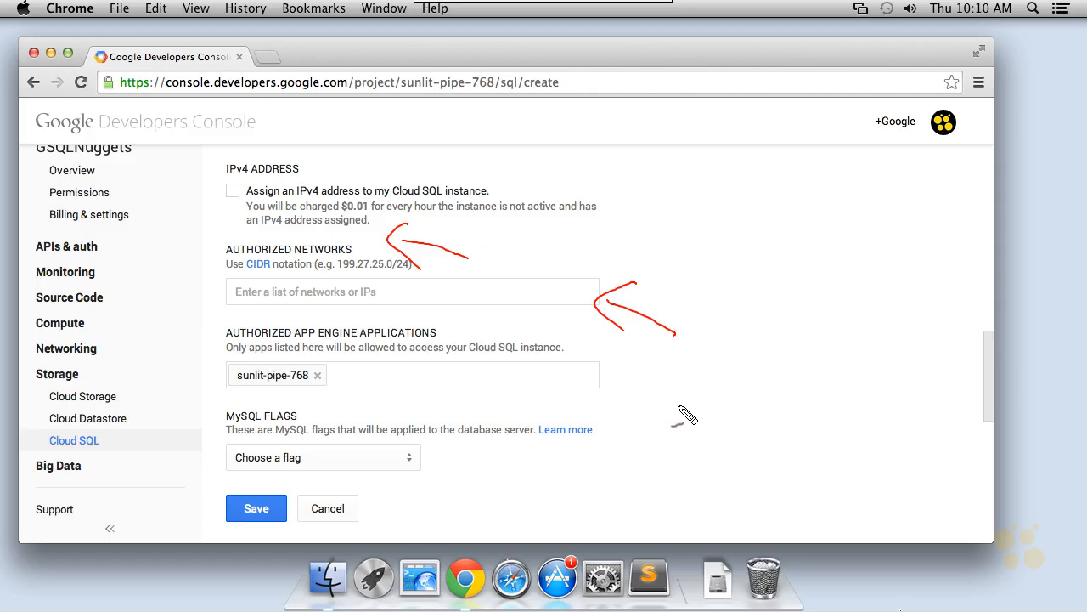
{"action": "mouse_move", "coordinate": [694, 426]}
{"action": "left_mouse_down"}
{"action": "mouse_move", "coordinate": [611, 386]}
{"action": "mouse_move", "coordinate": [616, 418]}
{"action": "left_mouse_up"}
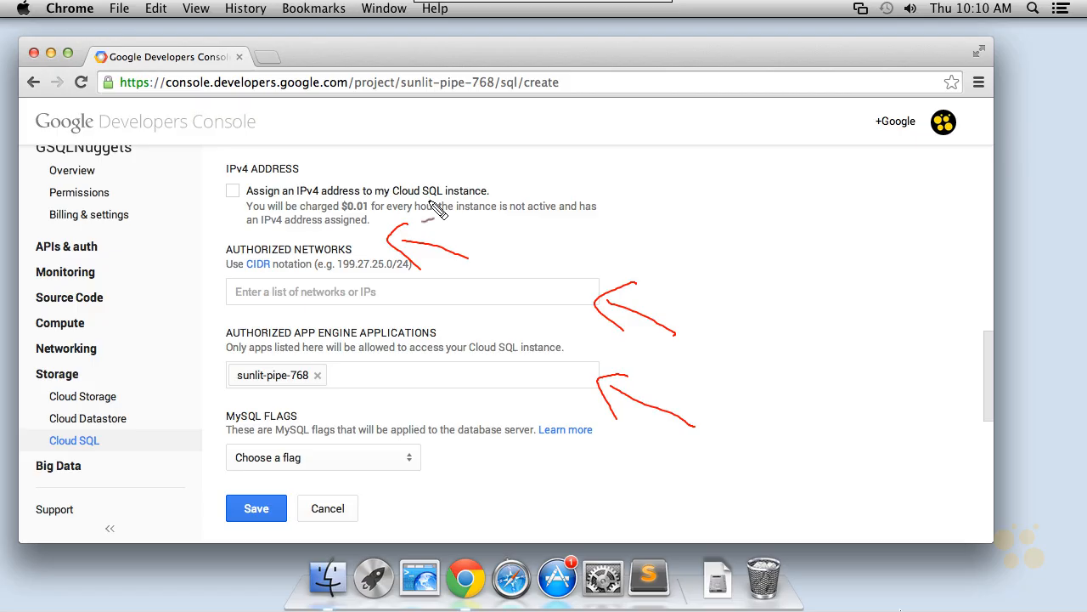
{"action": "mouse_move", "coordinate": [438, 210]}
{"action": "left_mouse_down"}
{"action": "mouse_move", "coordinate": [410, 245]}
{"action": "mouse_move", "coordinate": [471, 255]}
{"action": "left_mouse_up"}
{"action": "left_click_drag", "start_coordinate": [592, 300], "coordinate": [675, 329]}
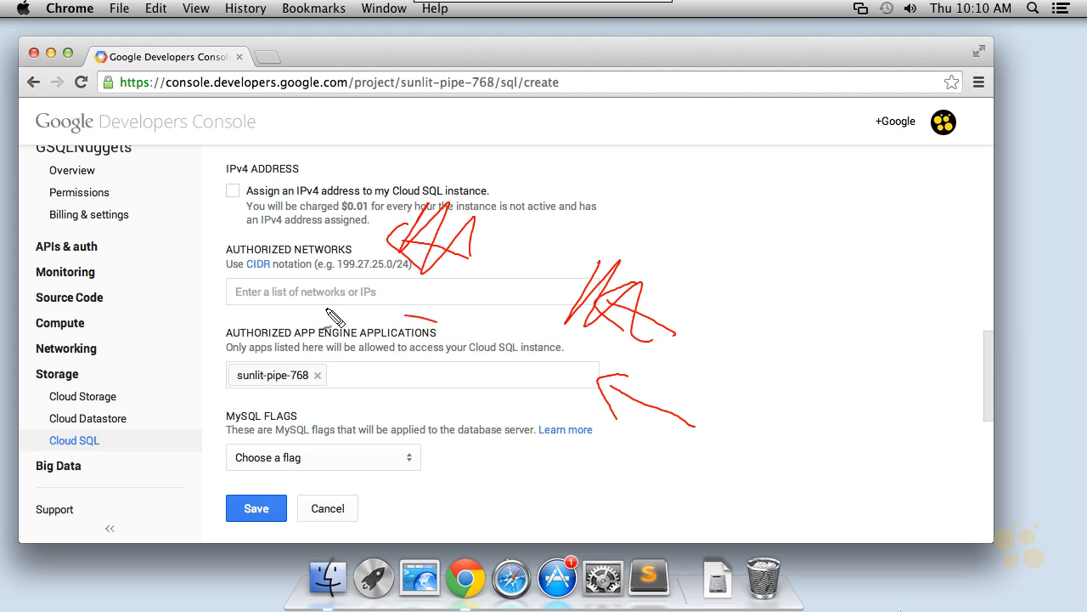
{"action": "left_click_drag", "start_coordinate": [334, 319], "coordinate": [211, 329]}
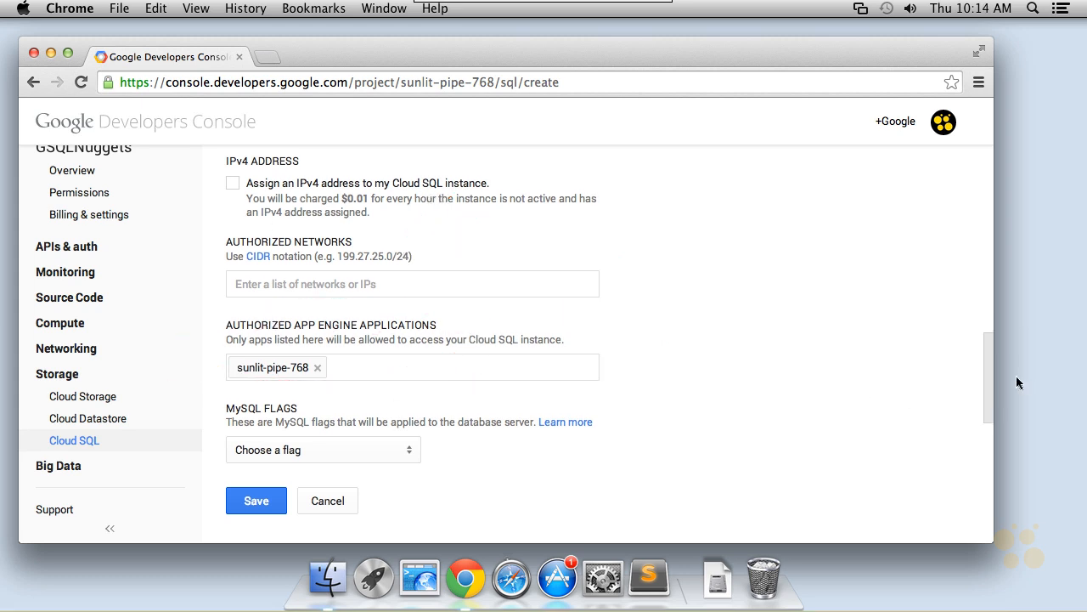
Browse the MySQL flags list without choosing a flag, then save the new d1-instance.
{"action": "left_click_drag", "start_coordinate": [987, 376], "coordinate": [987, 416]}
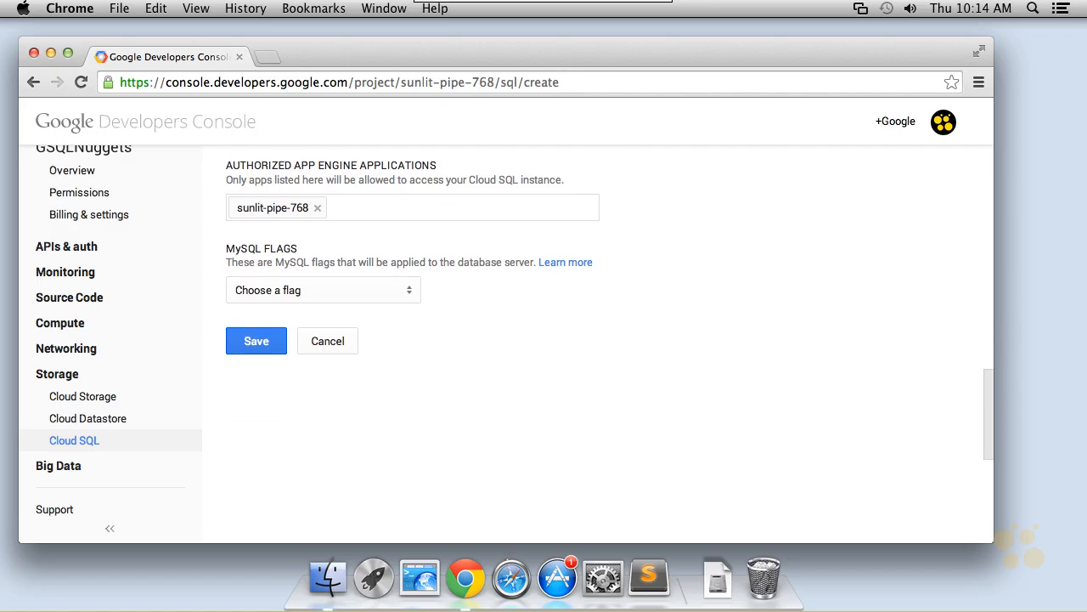
{"action": "left_click", "coordinate": [402, 291]}
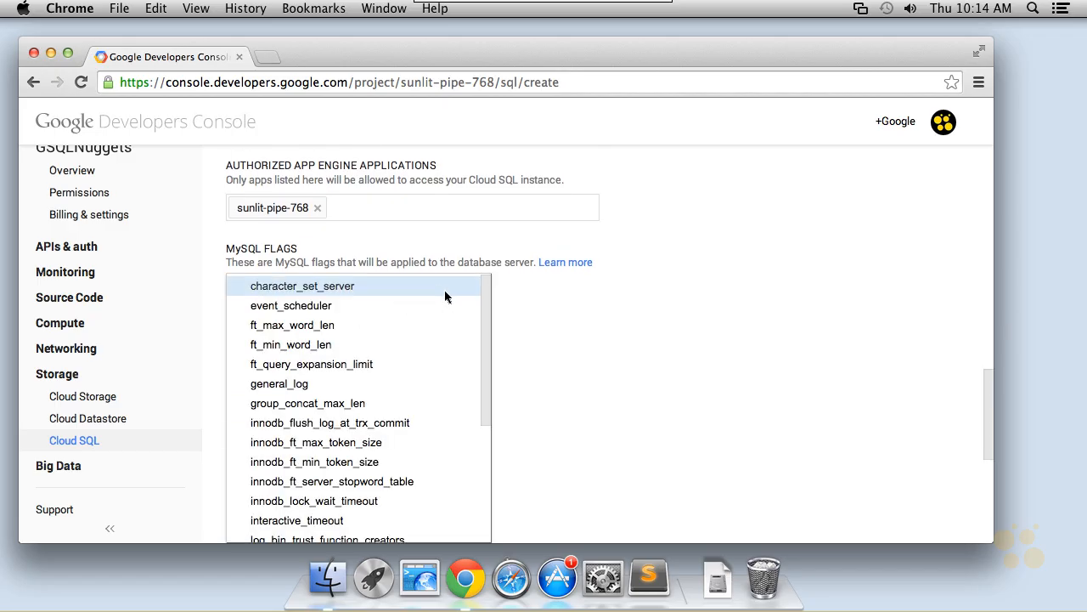
{"action": "scroll", "coordinate": [488, 332], "scroll_direction": "down", "scroll_amount": 1}
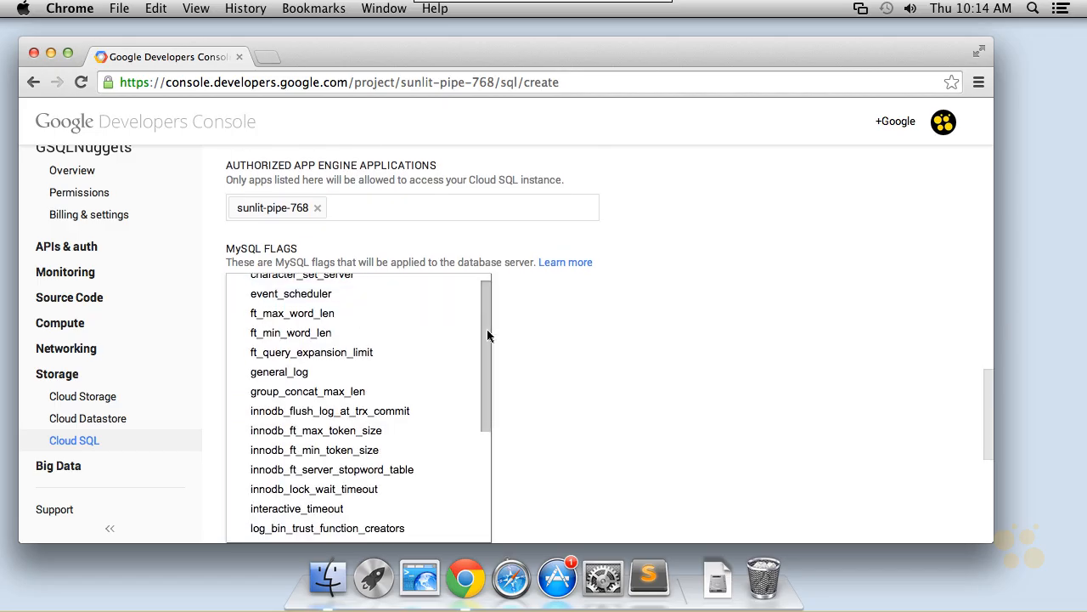
{"action": "left_click_drag", "start_coordinate": [487, 334], "coordinate": [488, 409]}
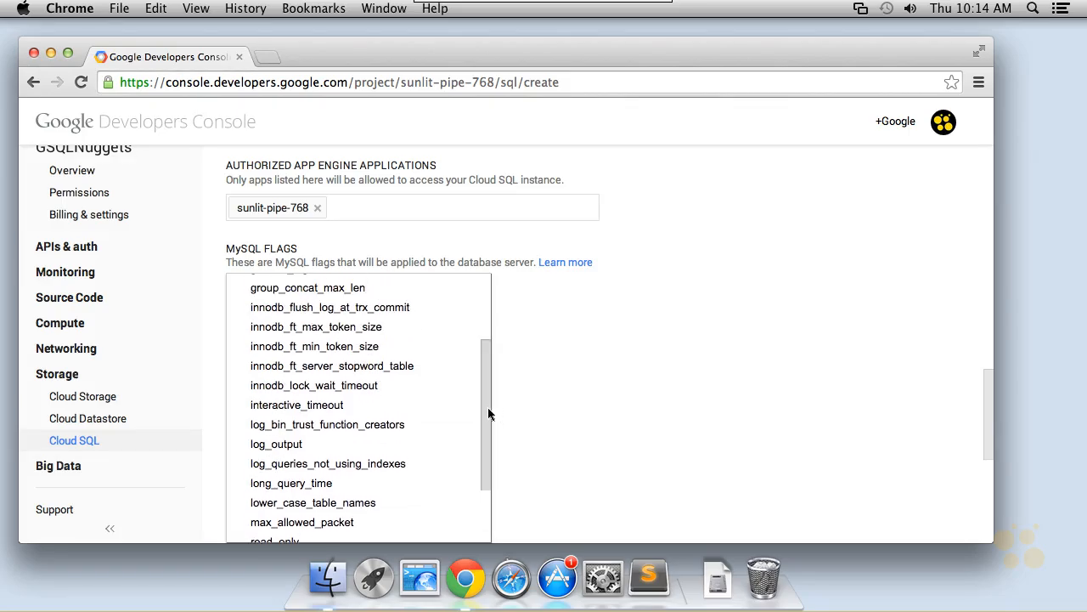
{"action": "left_click", "coordinate": [534, 397]}
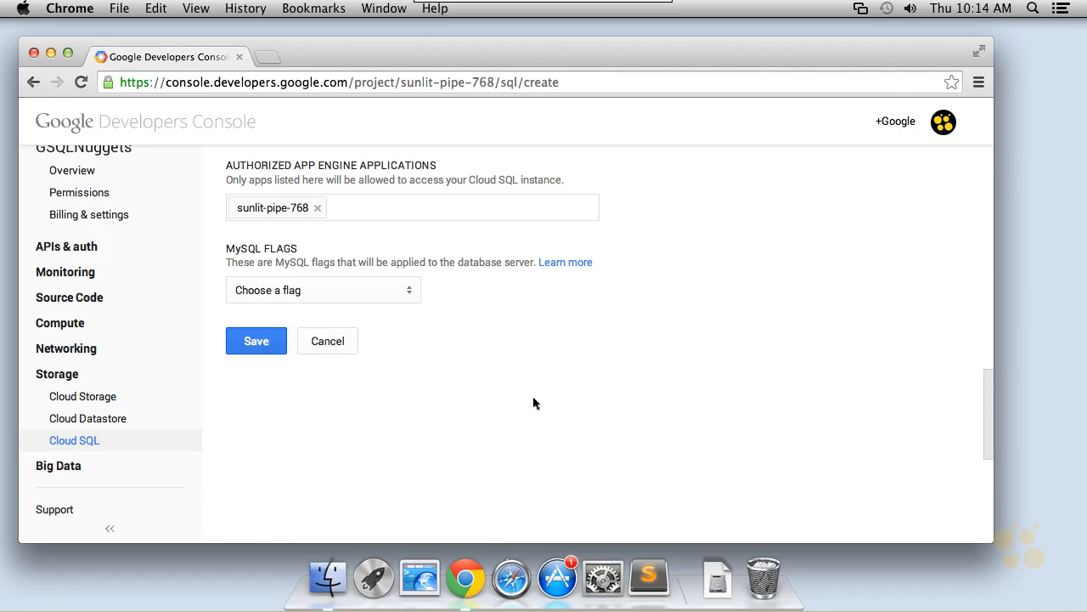
{"action": "left_click", "coordinate": [267, 340]}
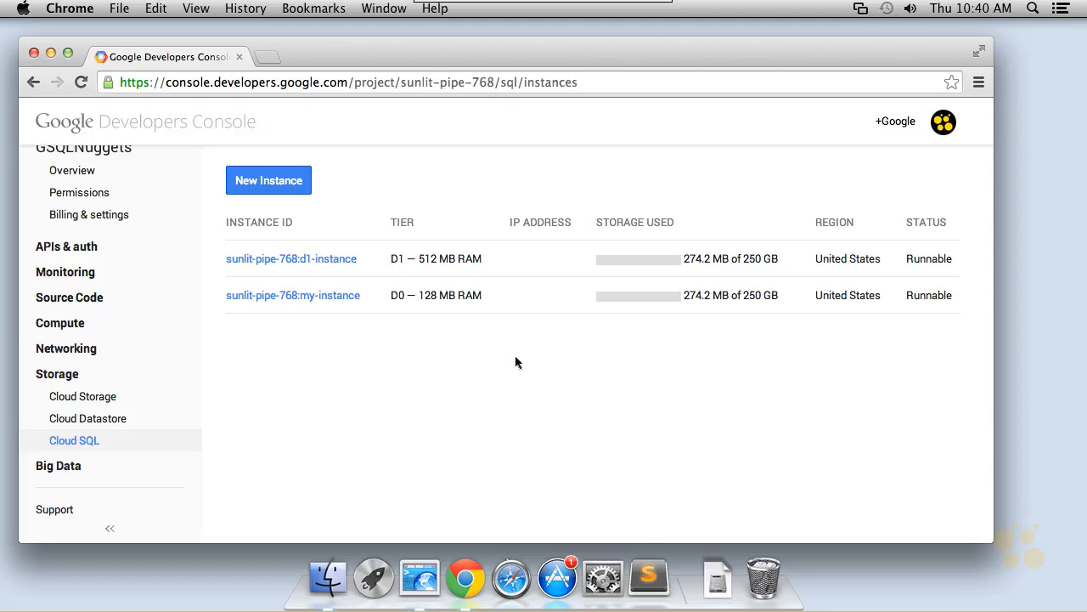
Switch to iTerm and list the Cloud SQL instances with gcloud sql instances list.
{"action": "left_click", "coordinate": [419, 578]}
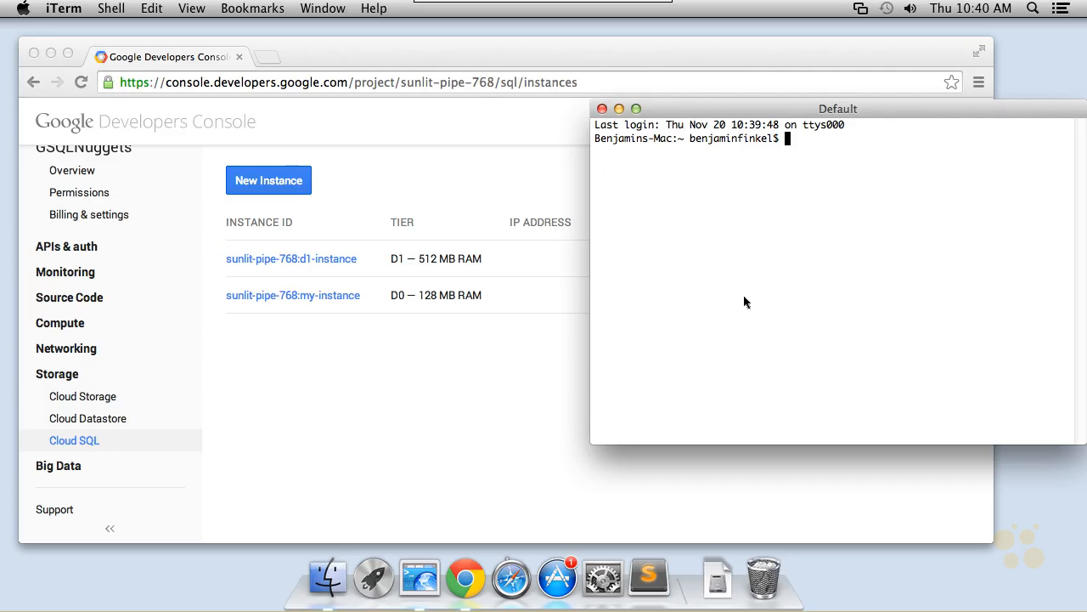
{"action": "type", "text": "gcloud sql instances list"}
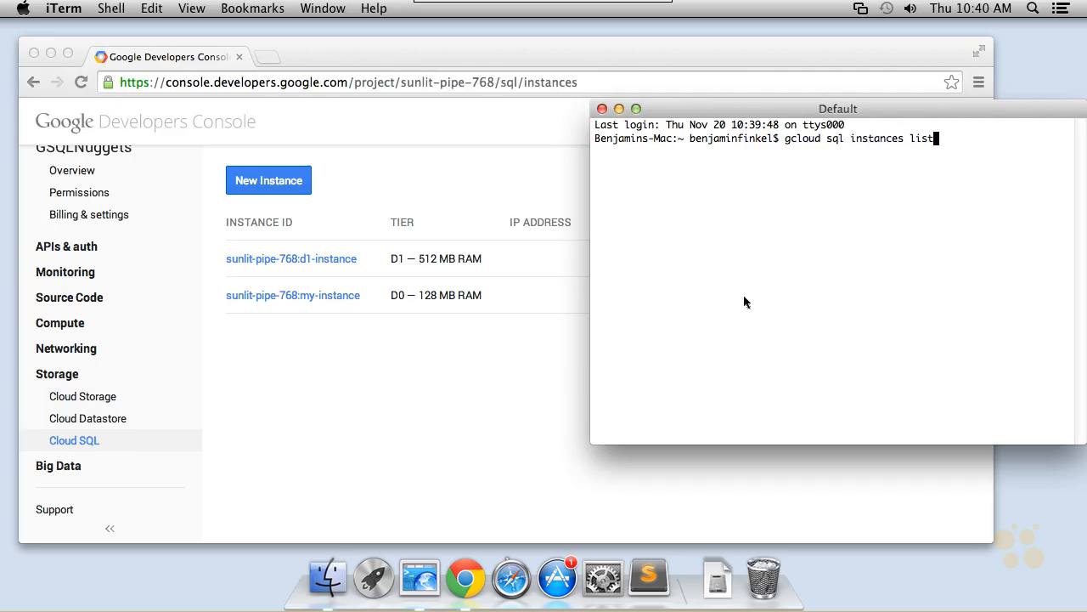
{"action": "key", "text": "Return"}
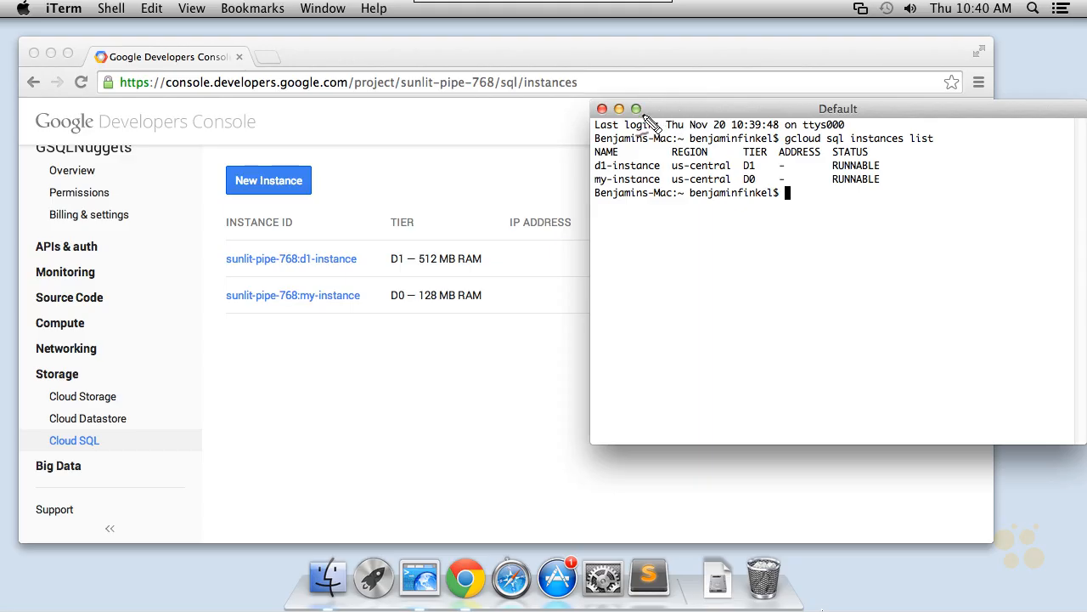
{"action": "mouse_move", "coordinate": [628, 150]}
{"action": "left_mouse_down"}
{"action": "mouse_move", "coordinate": [599, 208]}
{"action": "mouse_move", "coordinate": [450, 208]}
{"action": "mouse_move", "coordinate": [268, 270]}
{"action": "left_mouse_up"}
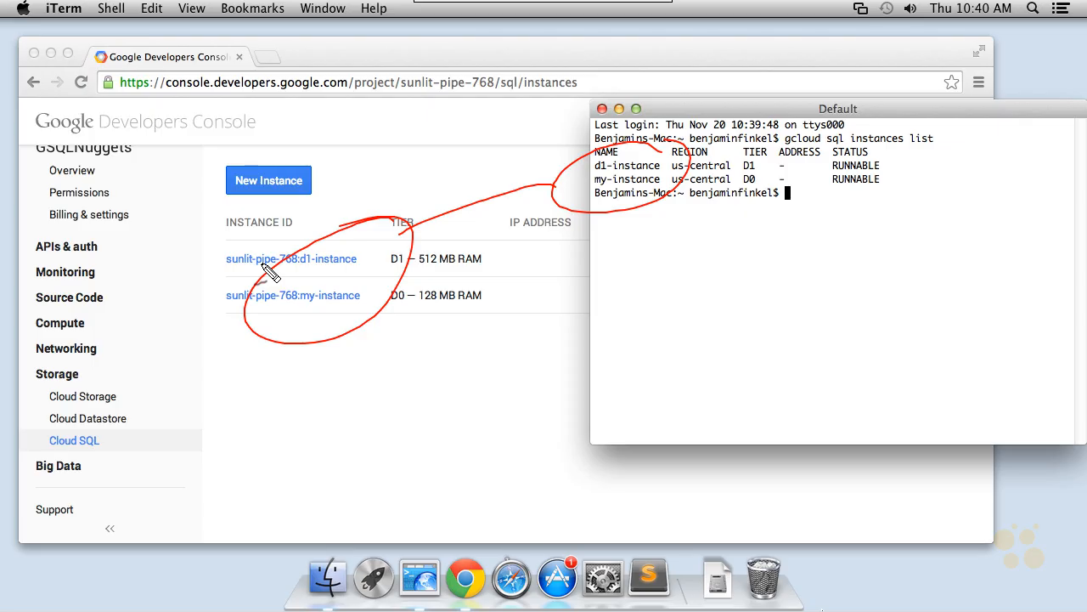
{"action": "key", "text": "Escape"}
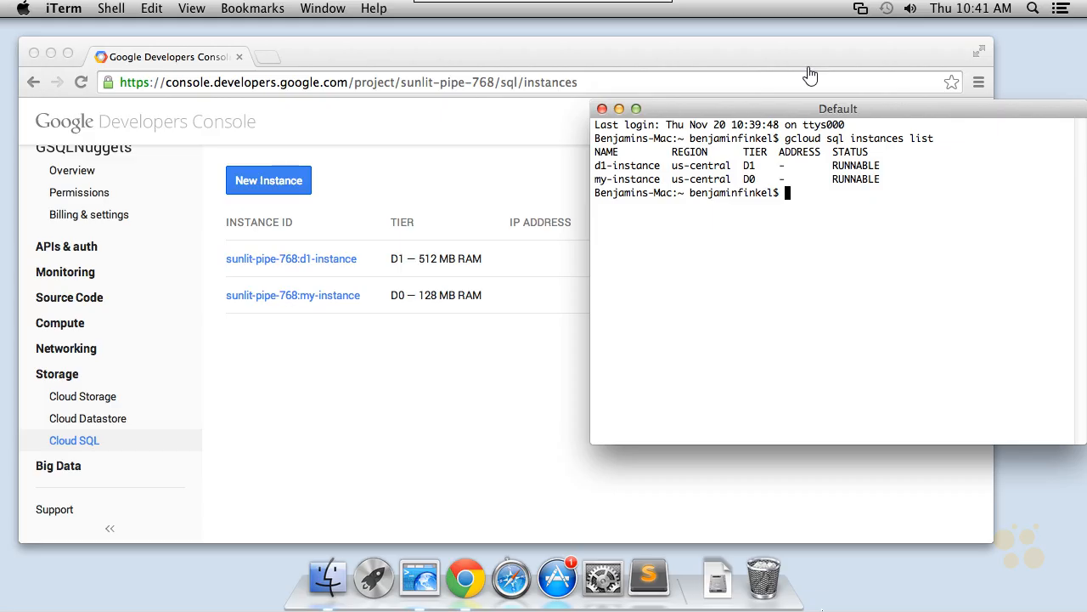
{"action": "left_click_drag", "start_coordinate": [804, 71], "coordinate": [806, 124]}
{"action": "mouse_move", "coordinate": [796, 117]}
{"action": "left_mouse_down"}
{"action": "mouse_move", "coordinate": [818, 107]}
{"action": "mouse_move", "coordinate": [846, 115]}
{"action": "left_mouse_up"}
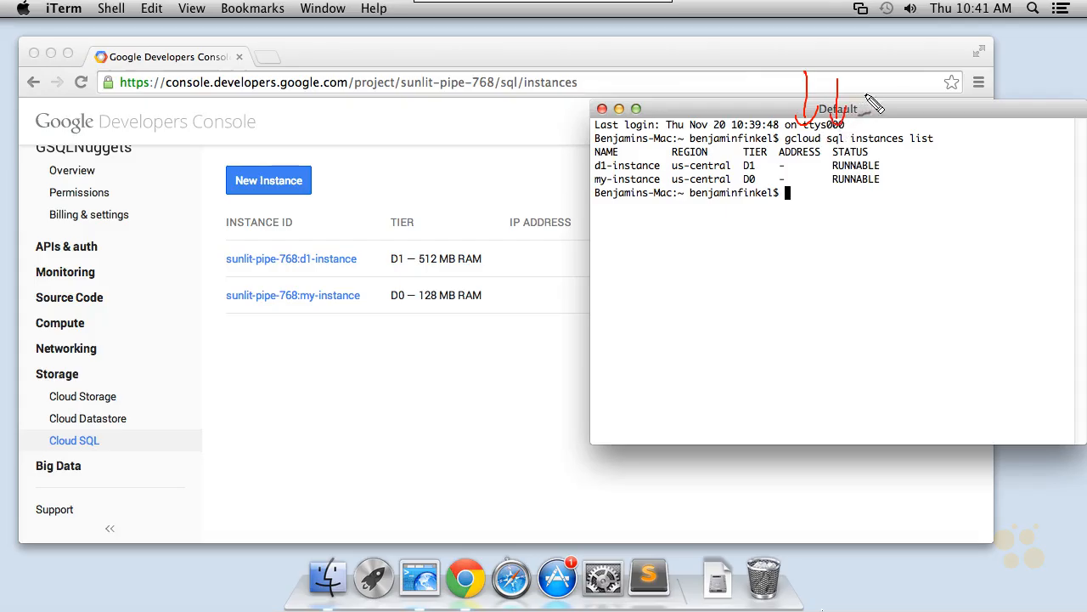
{"action": "left_click_drag", "start_coordinate": [883, 75], "coordinate": [884, 128]}
{"action": "mouse_move", "coordinate": [872, 105]}
{"action": "left_mouse_down"}
{"action": "mouse_move", "coordinate": [892, 102]}
{"action": "mouse_move", "coordinate": [925, 124]}
{"action": "mouse_move", "coordinate": [939, 104]}
{"action": "left_mouse_up"}
{"action": "key", "text": "Escape"}
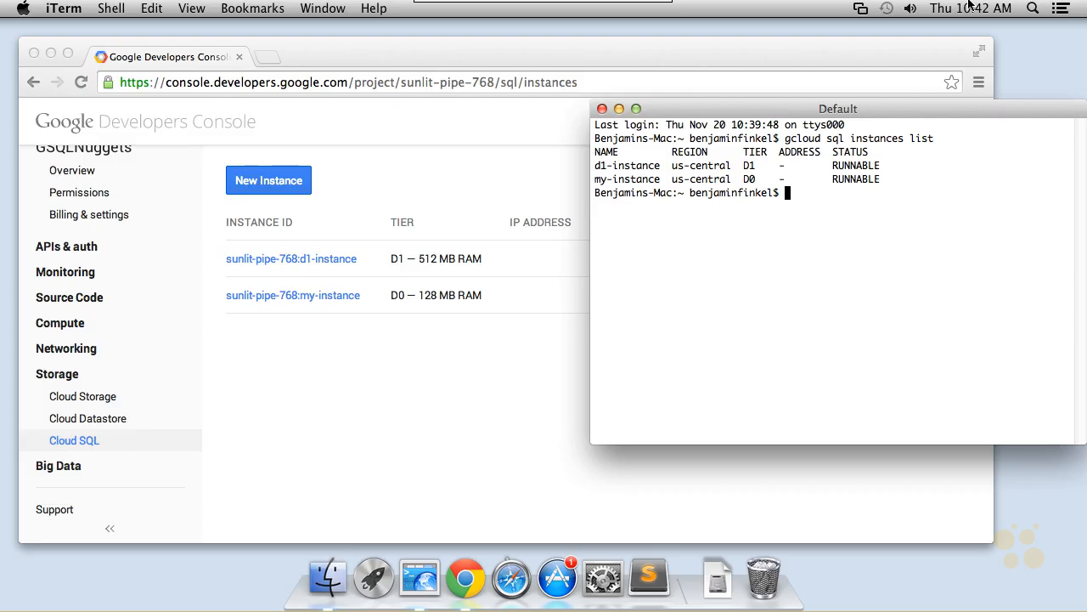
Show the d1-instance details with gcloud sql instances describe d1-instance and scroll through the output.
{"action": "type", "text": "gcloud sql instances describe"}
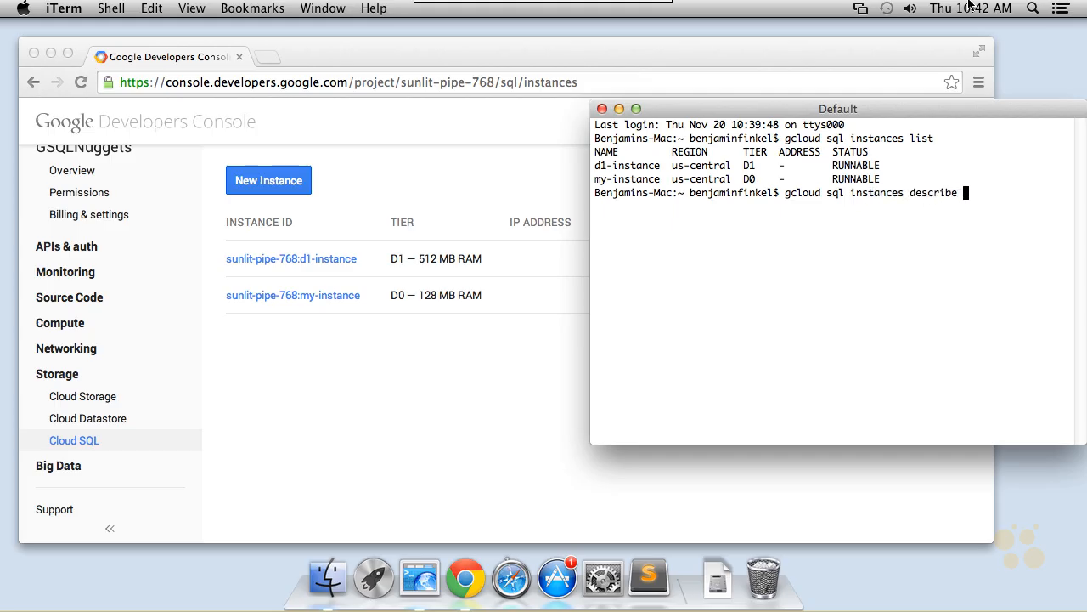
{"action": "type", "text": " d1-instance"}
{"action": "key", "text": "Return"}
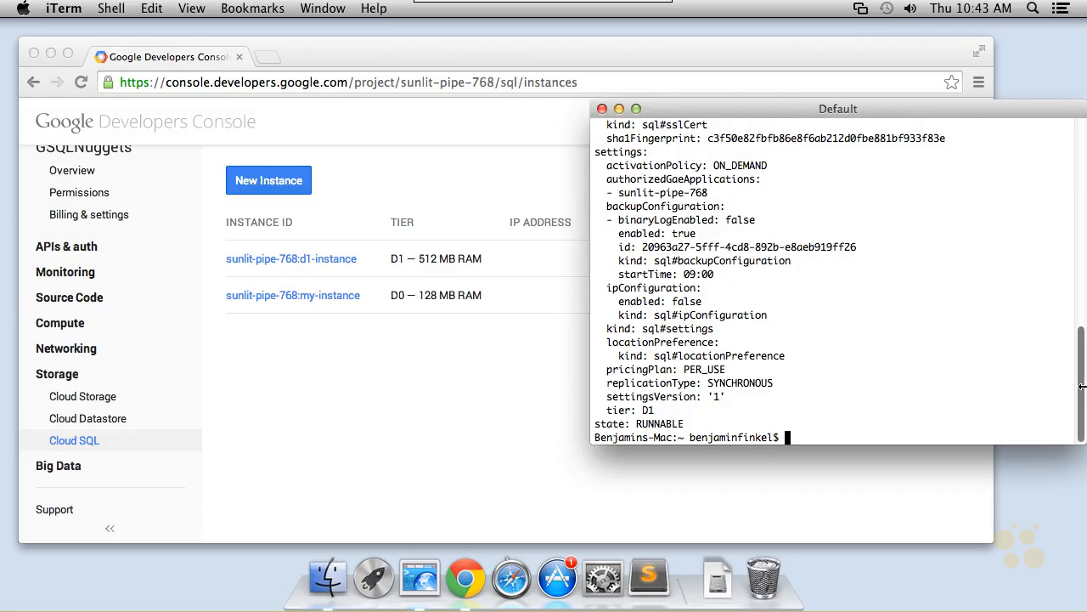
{"action": "mouse_move", "coordinate": [1081, 389]}
{"action": "left_mouse_down"}
{"action": "mouse_move", "coordinate": [1083, 179]}
{"action": "mouse_move", "coordinate": [1082, 409]}
{"action": "left_mouse_up"}
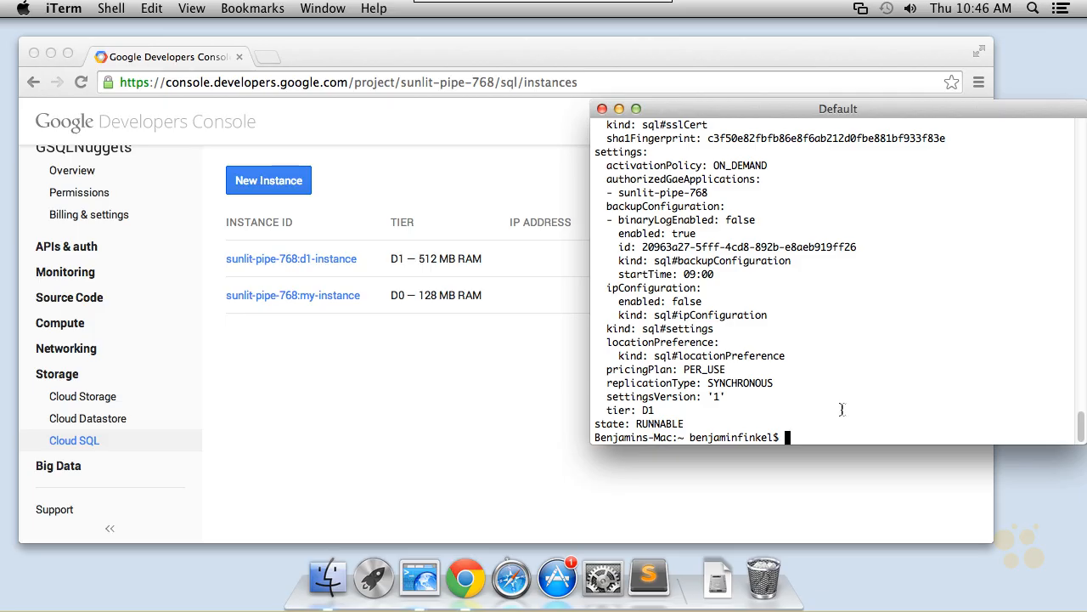
Open the help for the gcloud sql instances create command with --help.
{"action": "type", "text": "gcloud sql instances creaa"}
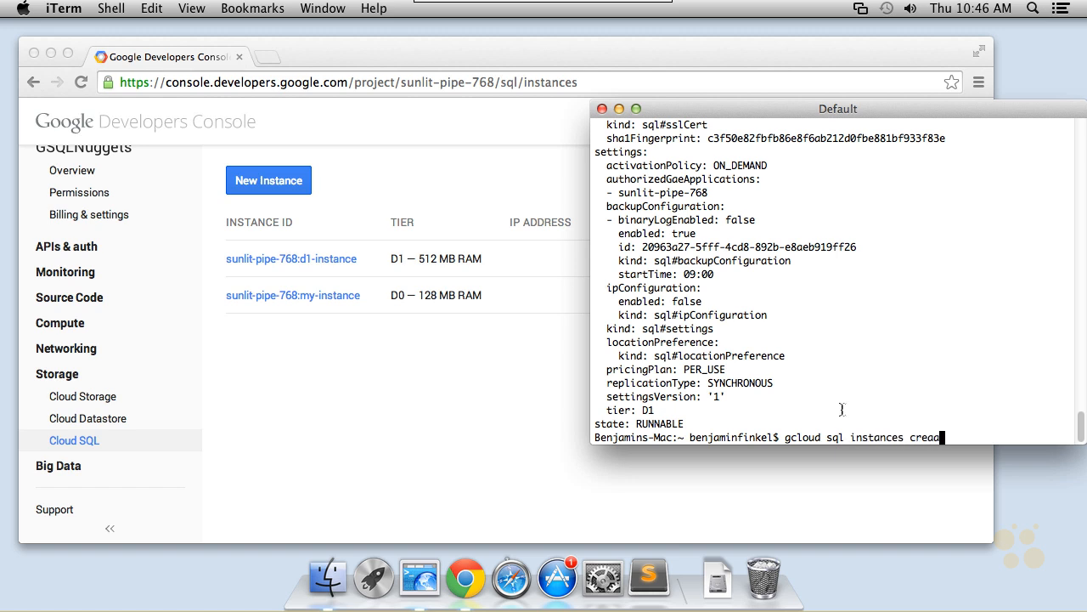
{"action": "key", "text": "BackSpace"}
{"action": "type", "text": "te --help"}
{"action": "key", "text": "Return"}
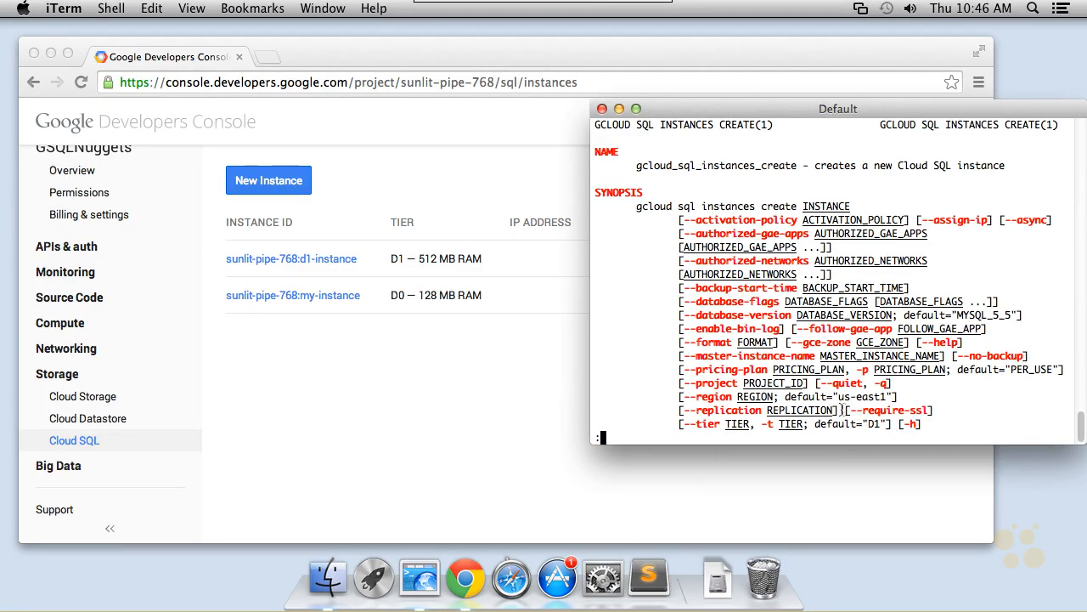
Scroll through the create command's synopsis and flag descriptions, then quit the help viewer.
{"action": "scroll", "coordinate": [841, 410], "scroll_direction": "down", "scroll_amount": 3}
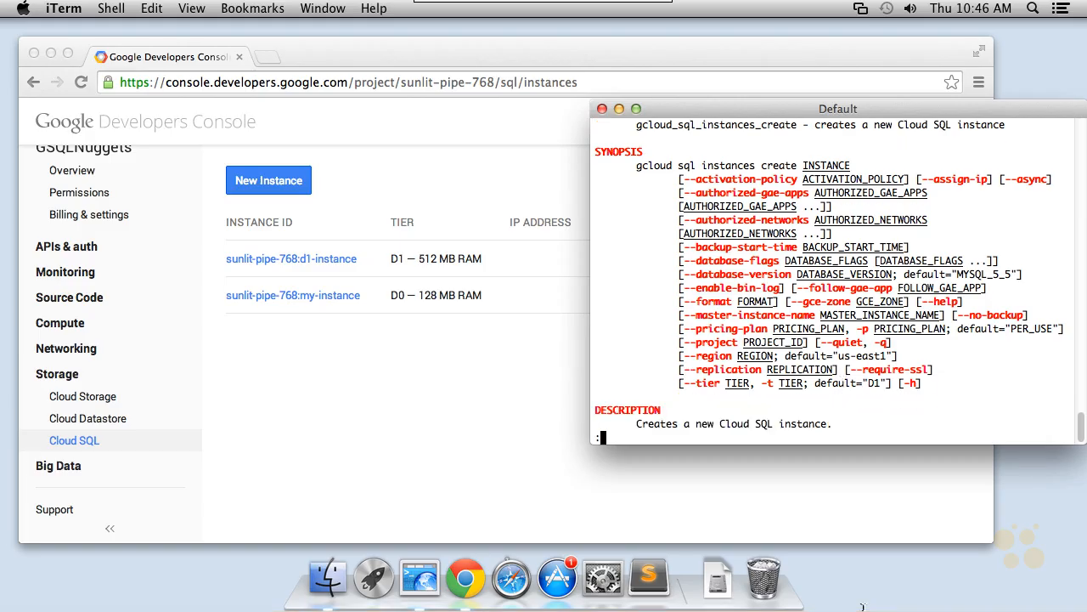
{"action": "left_click_drag", "start_coordinate": [672, 160], "coordinate": [654, 412]}
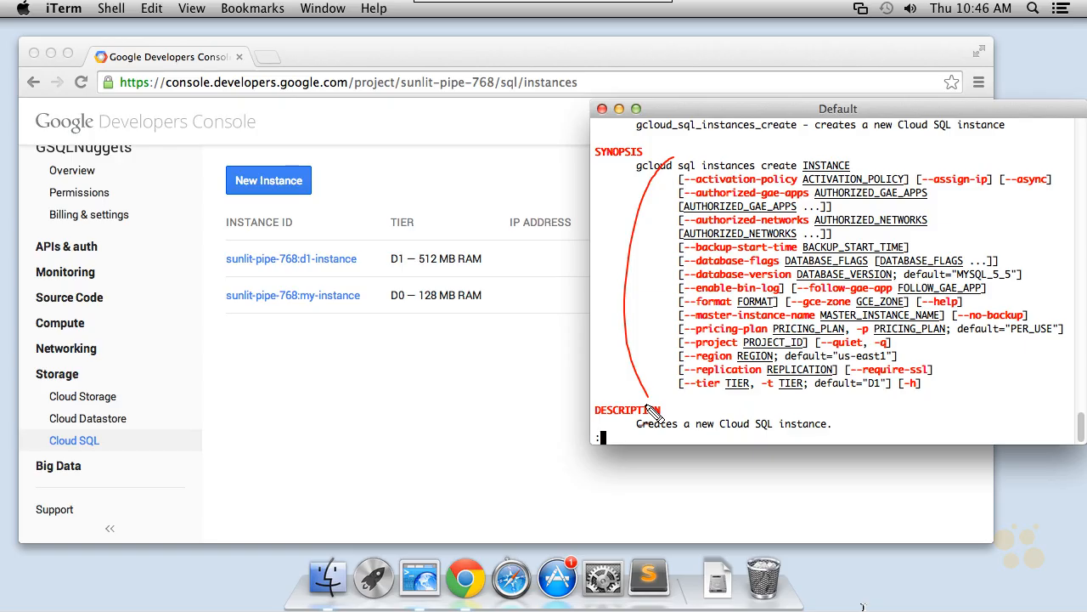
{"action": "left_click_drag", "start_coordinate": [733, 372], "coordinate": [744, 381]}
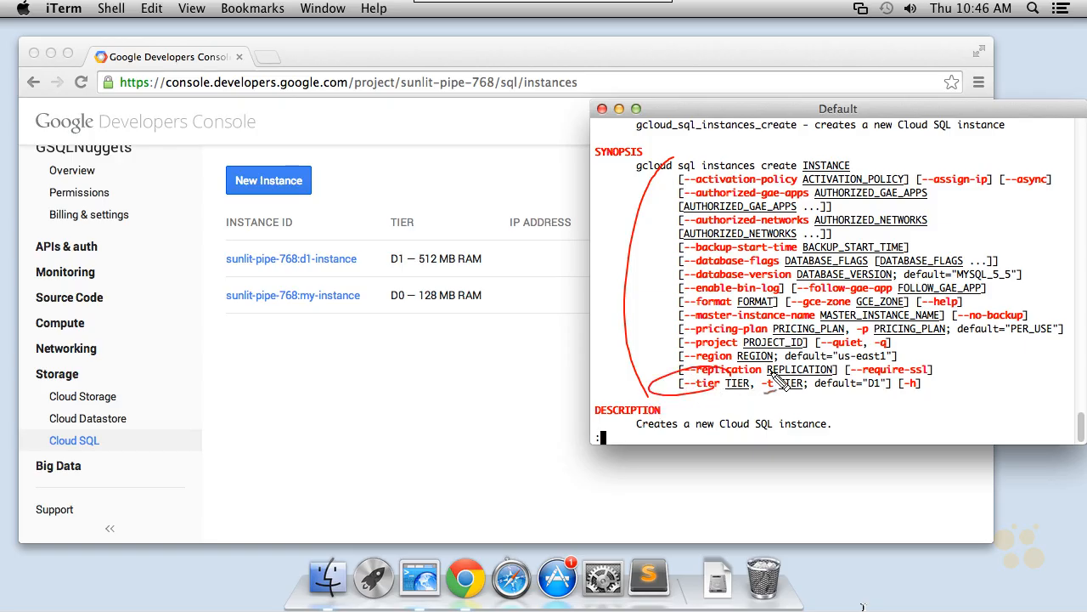
{"action": "mouse_move", "coordinate": [606, 282]}
{"action": "left_mouse_down"}
{"action": "mouse_move", "coordinate": [651, 259]}
{"action": "mouse_move", "coordinate": [652, 246]}
{"action": "left_mouse_up"}
{"action": "left_click", "coordinate": [858, 609]}
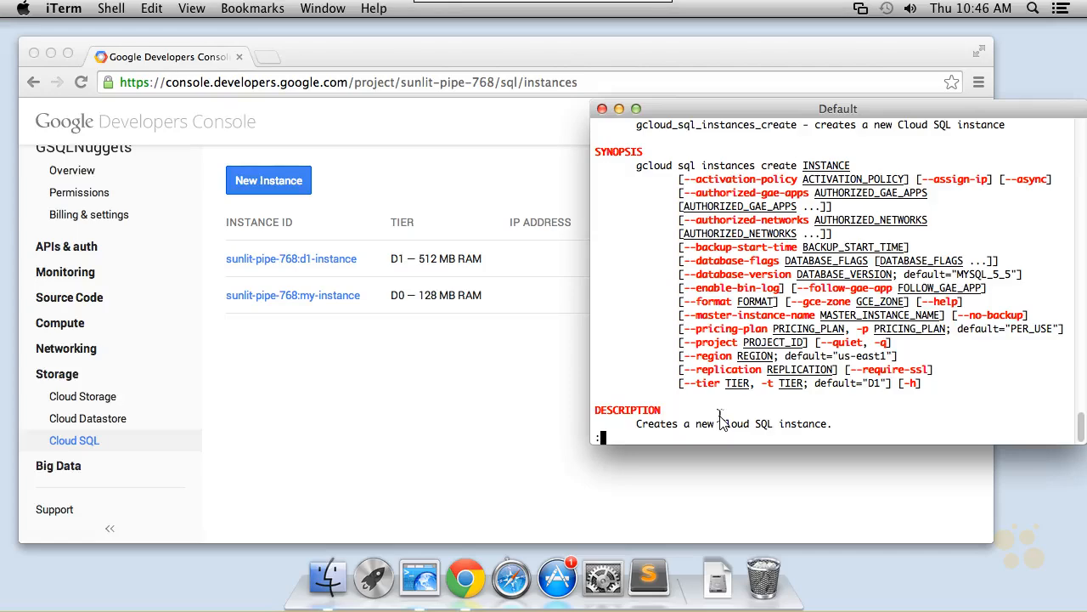
{"action": "scroll", "coordinate": [720, 423], "scroll_direction": "down", "scroll_amount": 3}
{"action": "scroll", "coordinate": [720, 423], "scroll_direction": "down", "scroll_amount": 15}
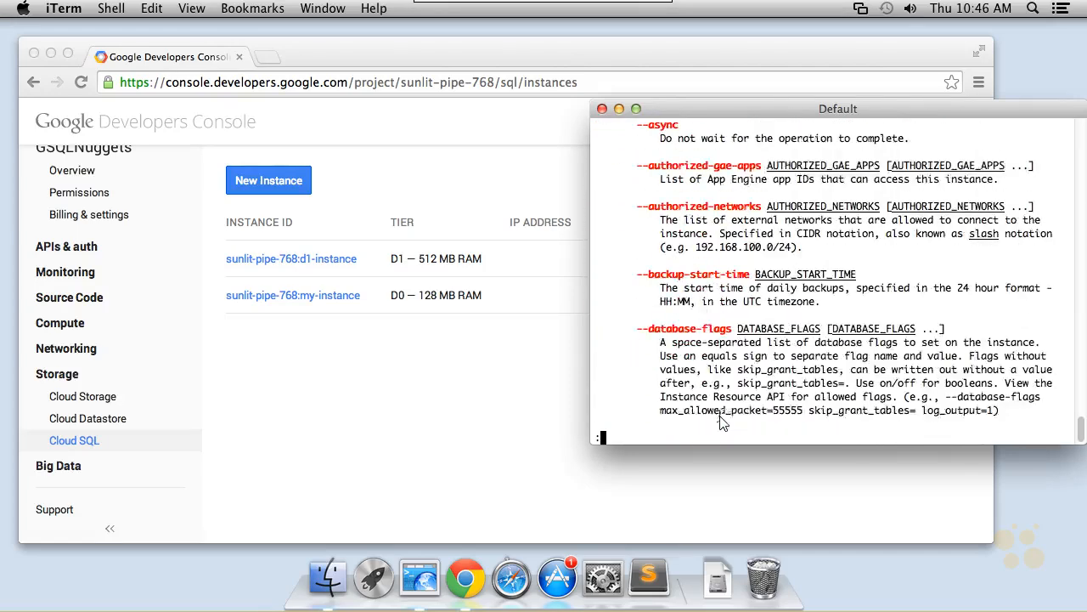
{"action": "type", "text": "q"}
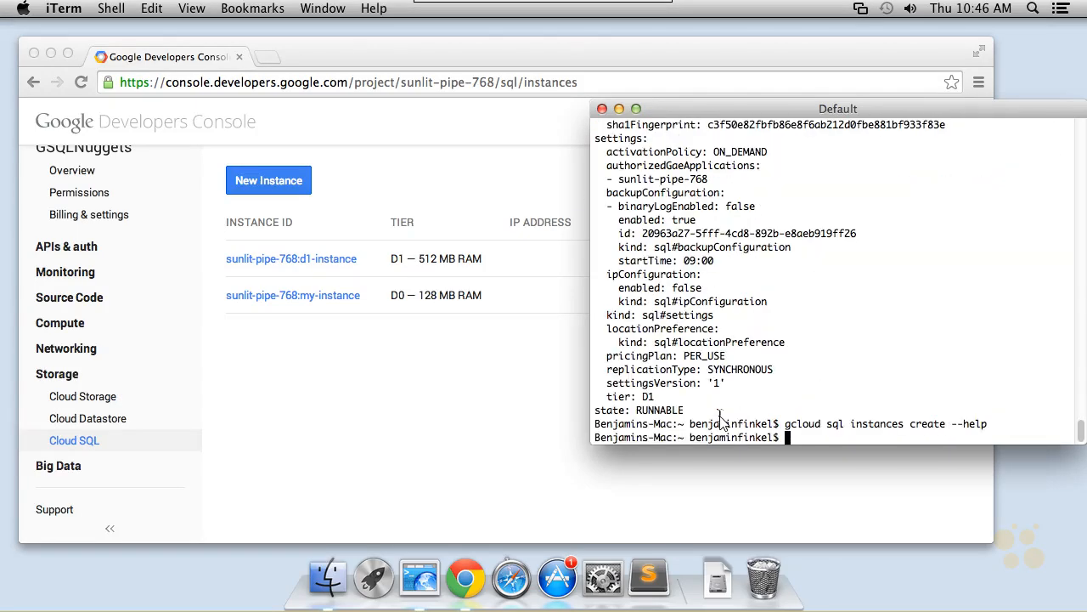
{"action": "type", "text": "gcloud sql instances "}
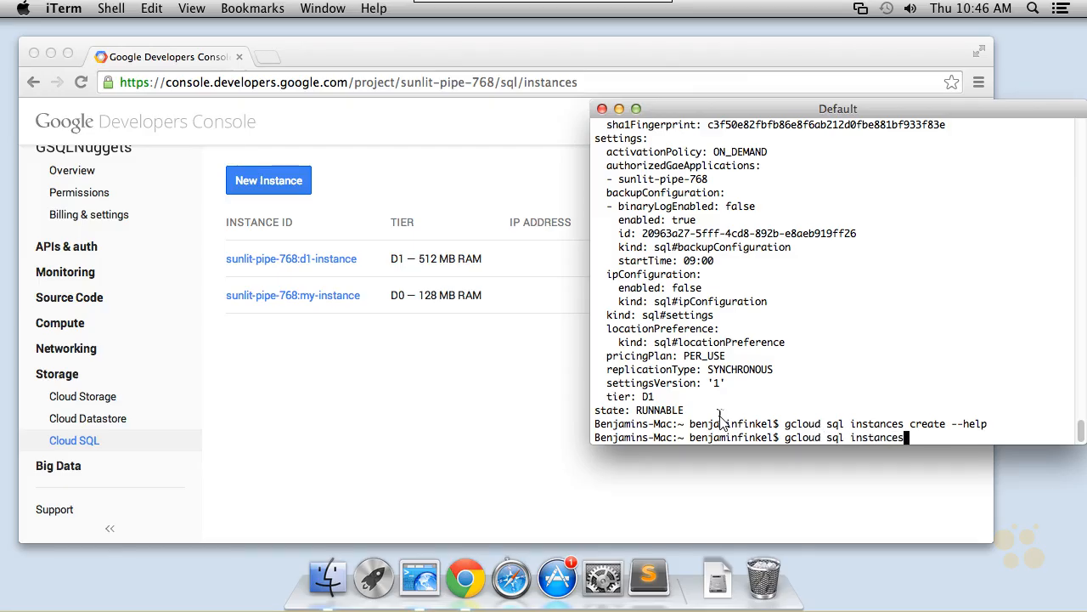
{"action": "type", "text": "create d2-instance --tyi"}
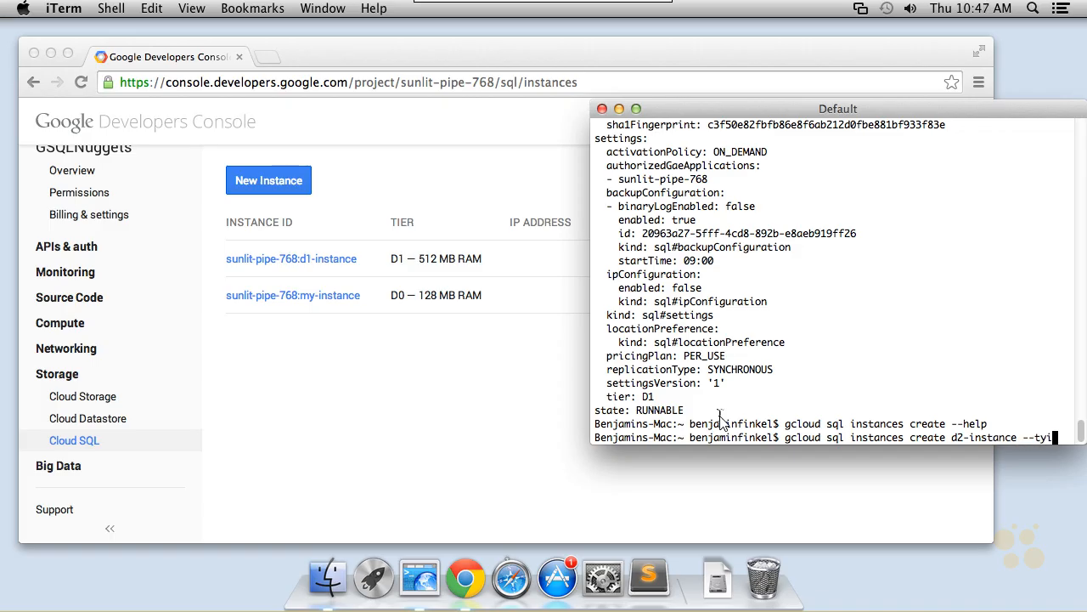
Create a new Cloud SQL instance named d2-instance with tier D2 using gcloud sql instances create.
{"action": "key", "text": "BackSpace"}
{"action": "key", "text": "BackSpace"}
{"action": "type", "text": "ier "}
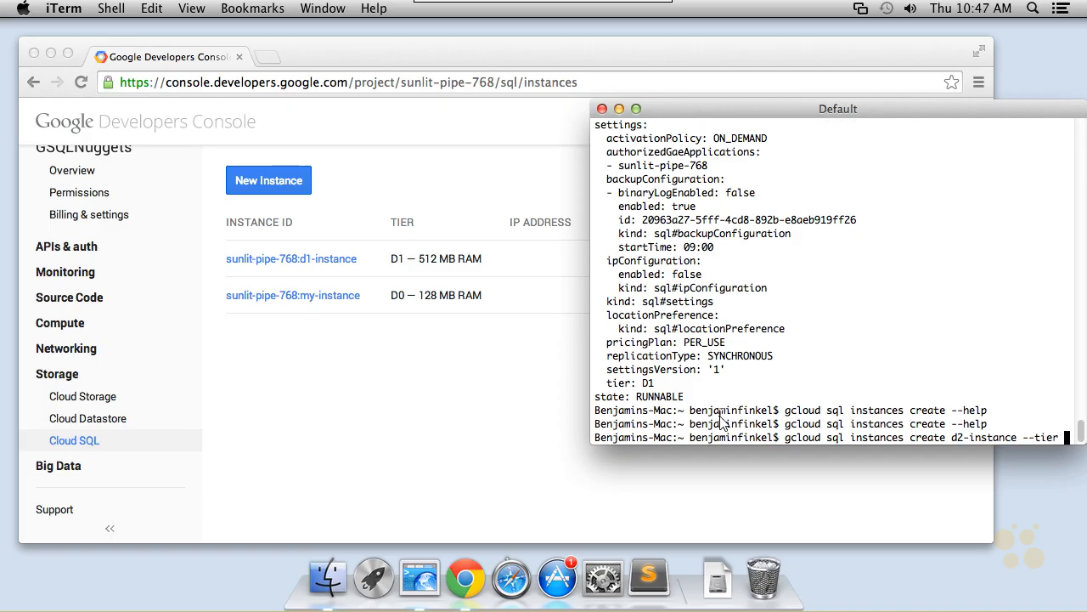
{"action": "type", "text": "D2"}
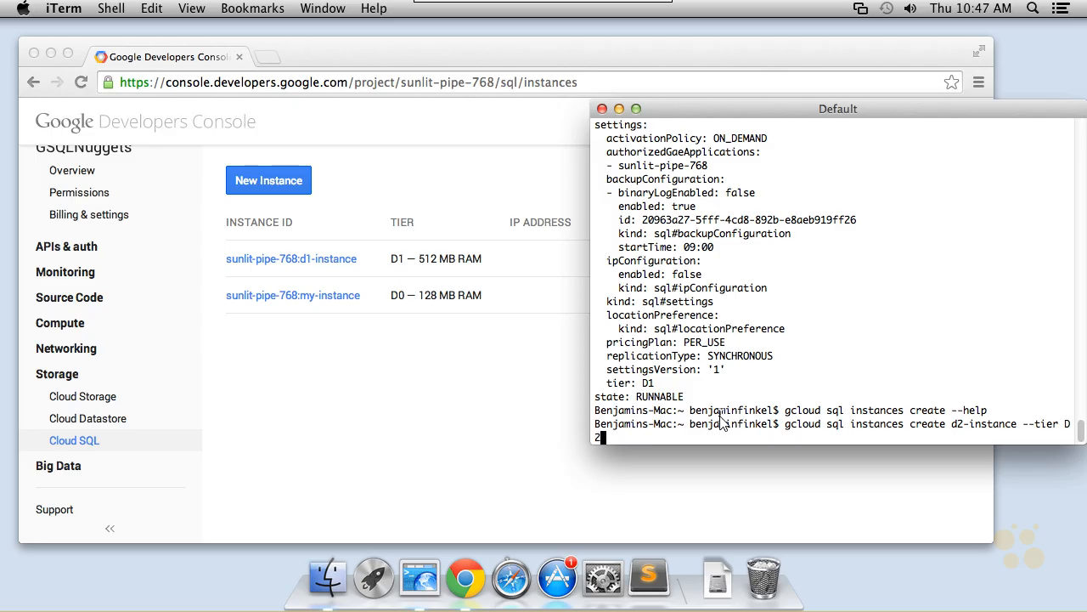
{"action": "key", "text": "Return"}
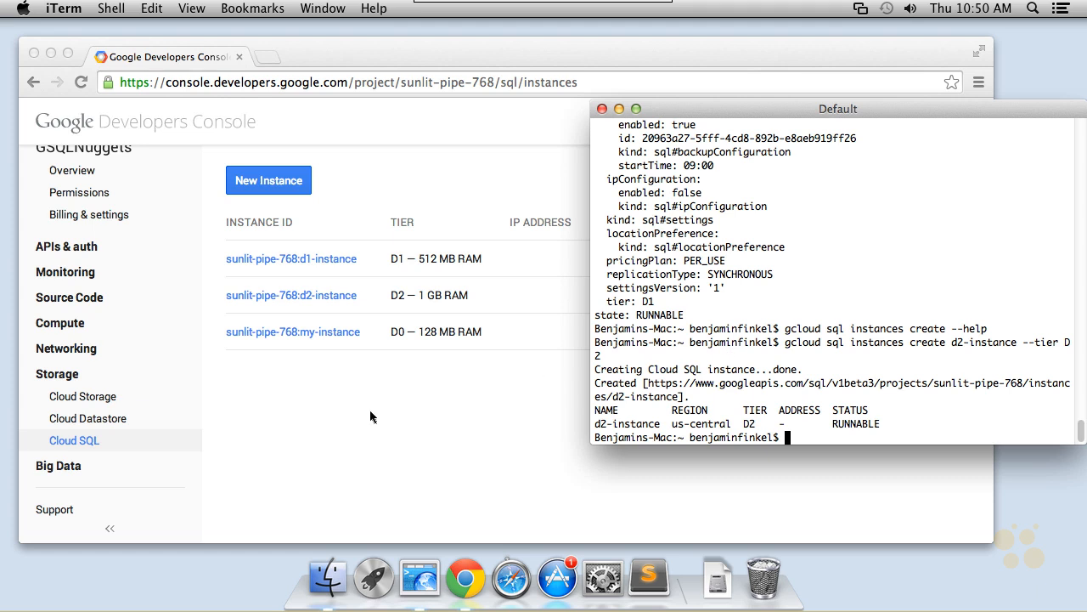
{"action": "left_click", "coordinate": [316, 379]}
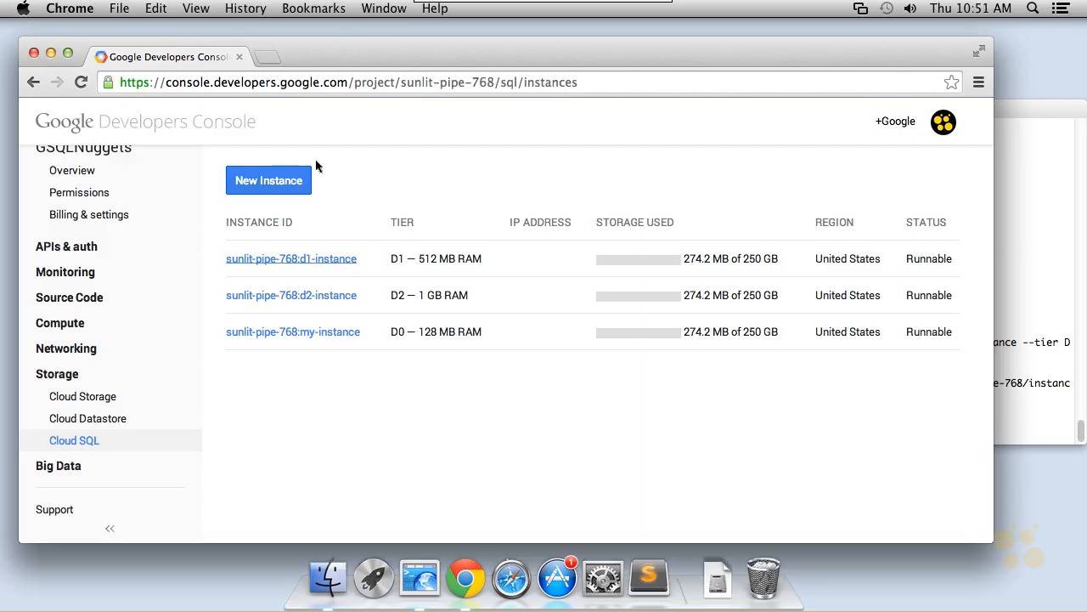
{"action": "left_click", "coordinate": [268, 57]}
{"action": "type", "text": "https://cloud.google.com/sdk/gcloud/reference/"}
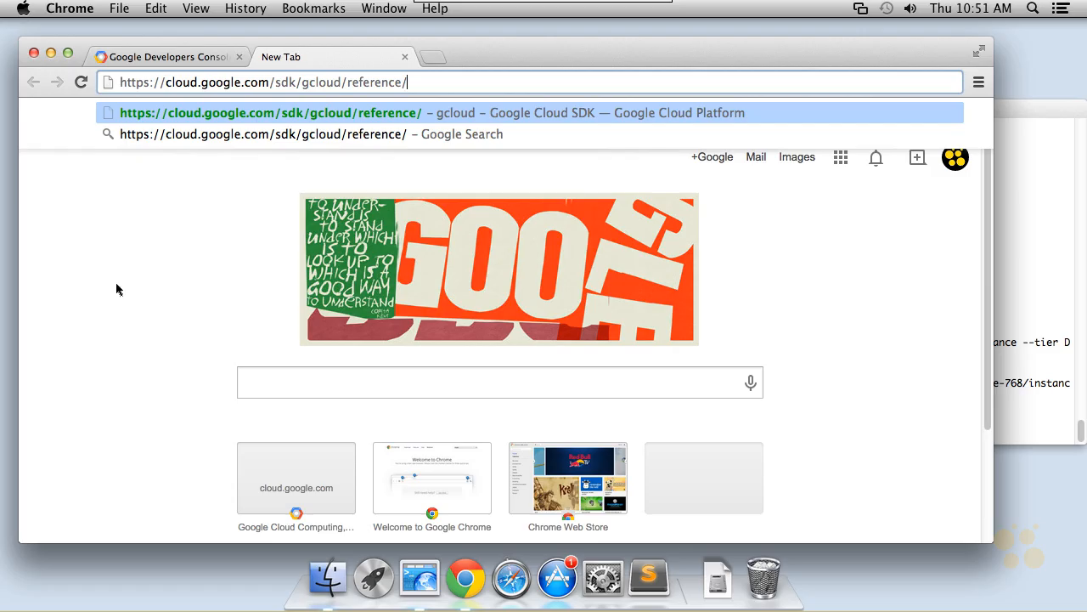
{"action": "key", "text": "Return"}
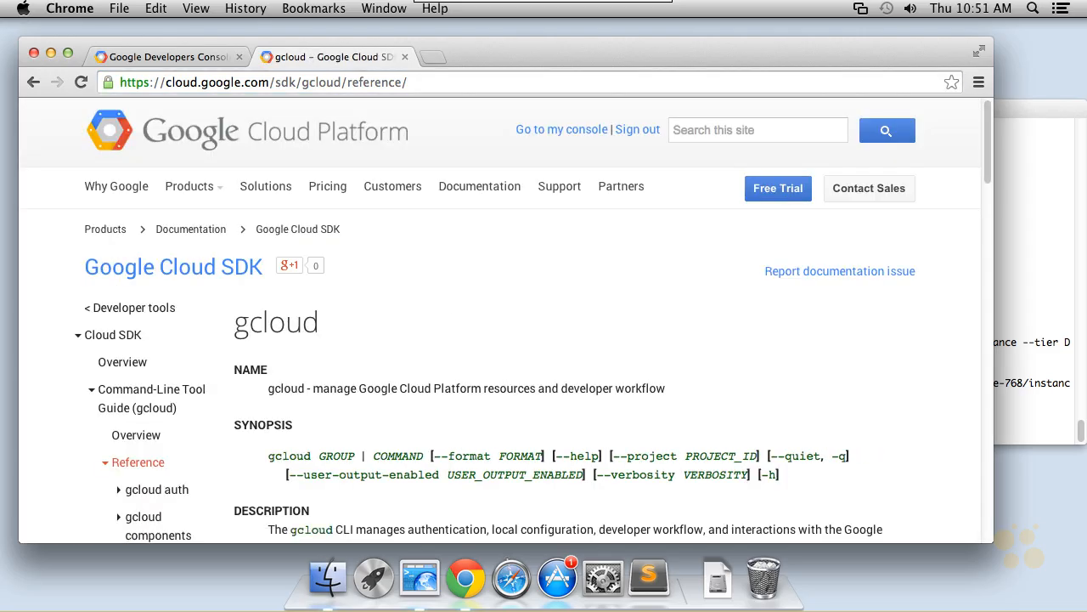
{"action": "scroll", "coordinate": [444, 304], "scroll_direction": "down", "scroll_amount": 3}
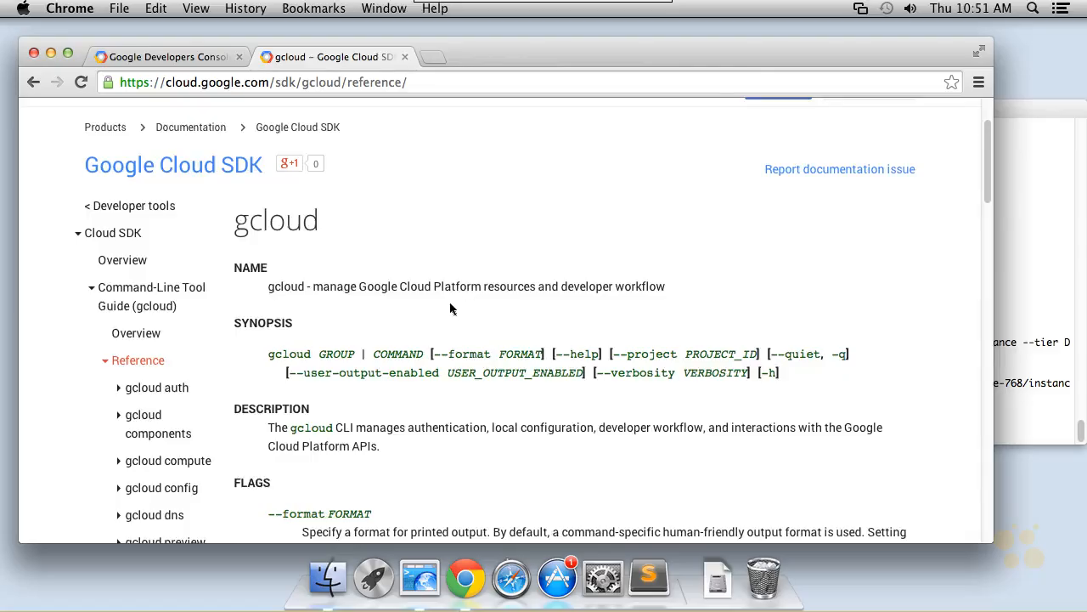
{"action": "scroll", "coordinate": [451, 309], "scroll_direction": "down", "scroll_amount": 1}
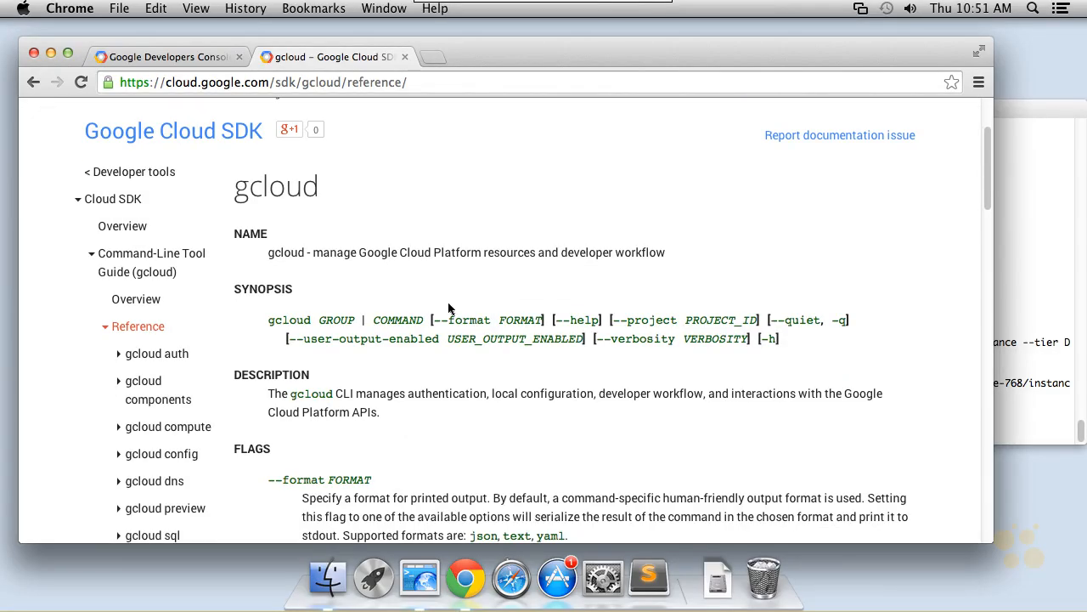
{"action": "scroll", "coordinate": [347, 298], "scroll_direction": "down", "scroll_amount": 1}
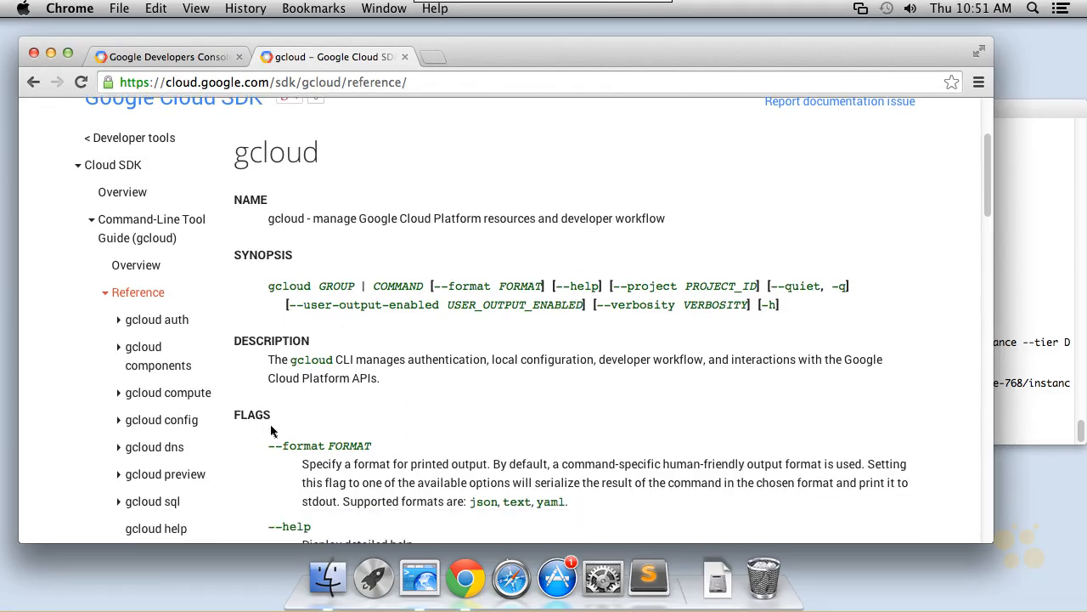